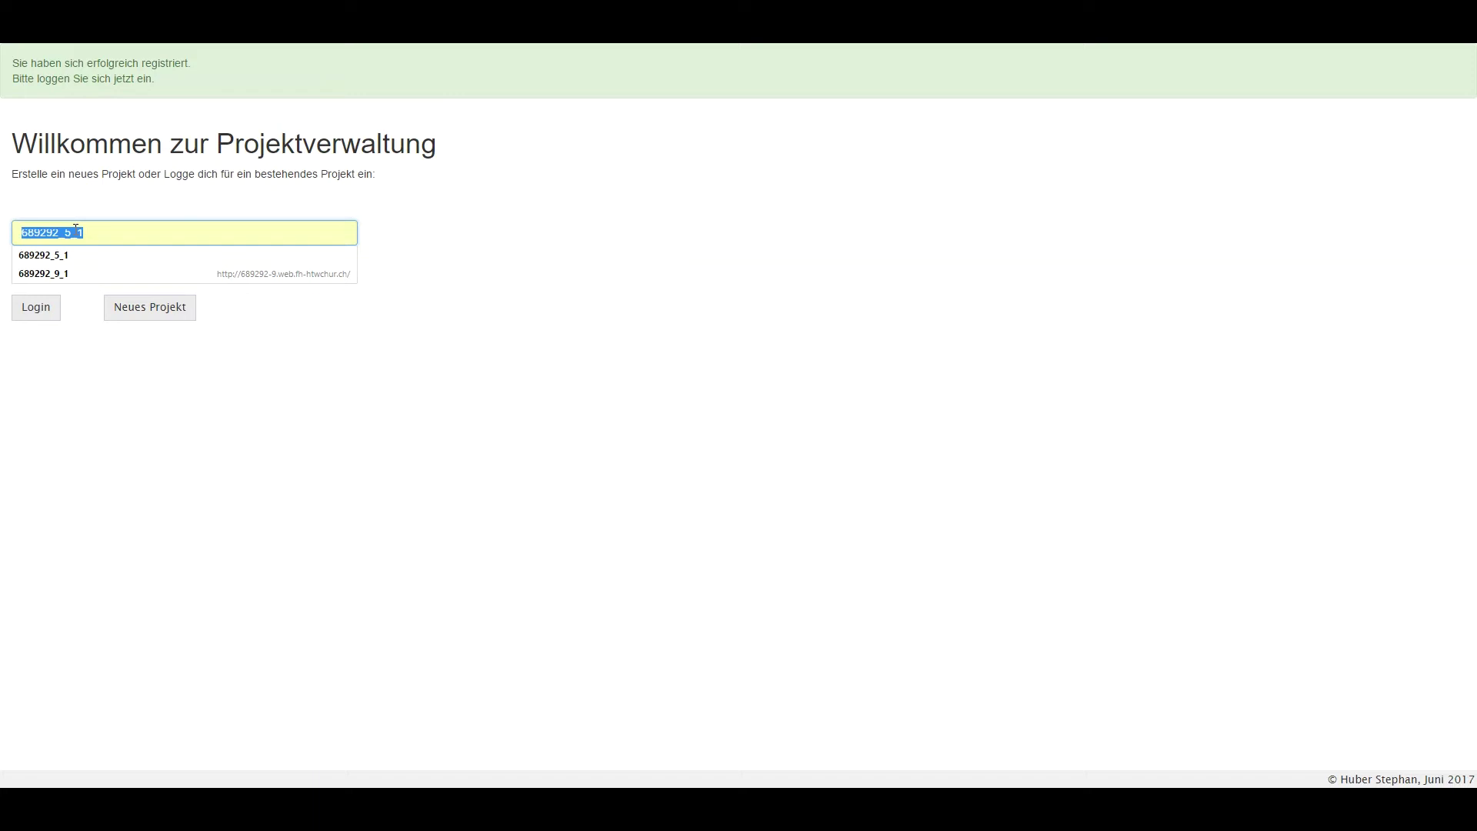
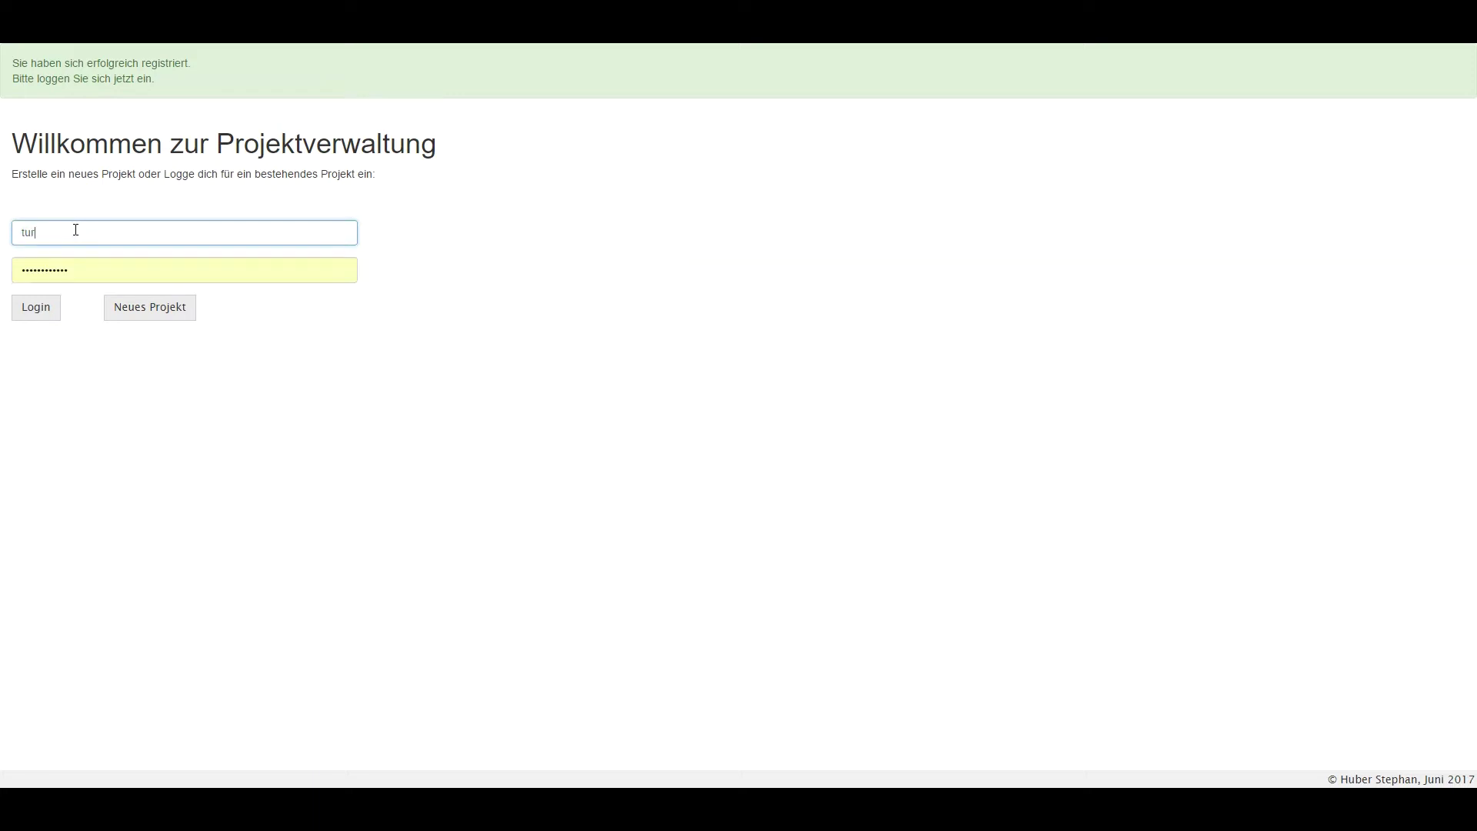
Log in to the Turnfest project with its e-mail address and password.
key(Tab)
text(turntes)
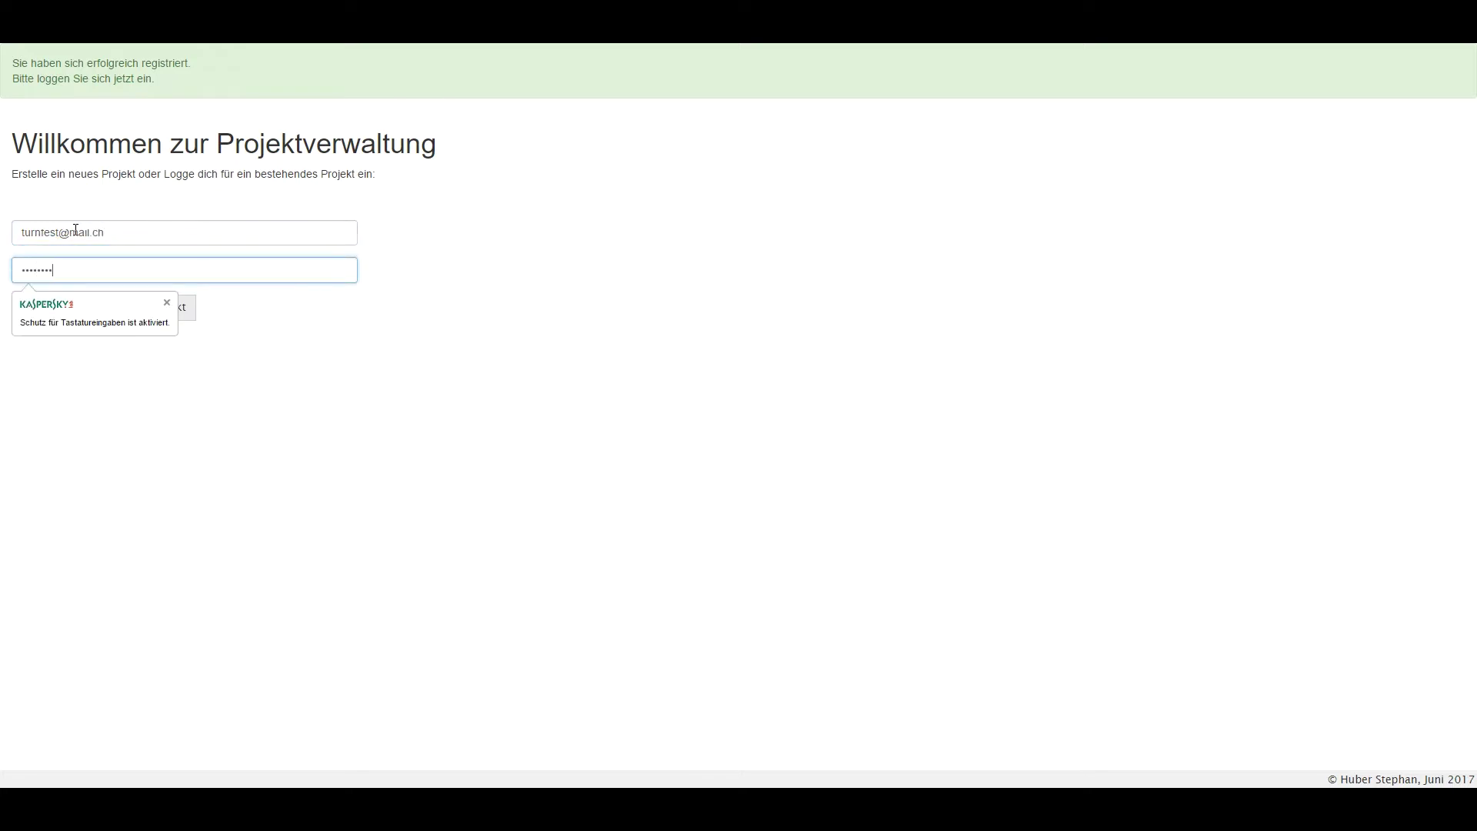
text(t)
click(36, 312)
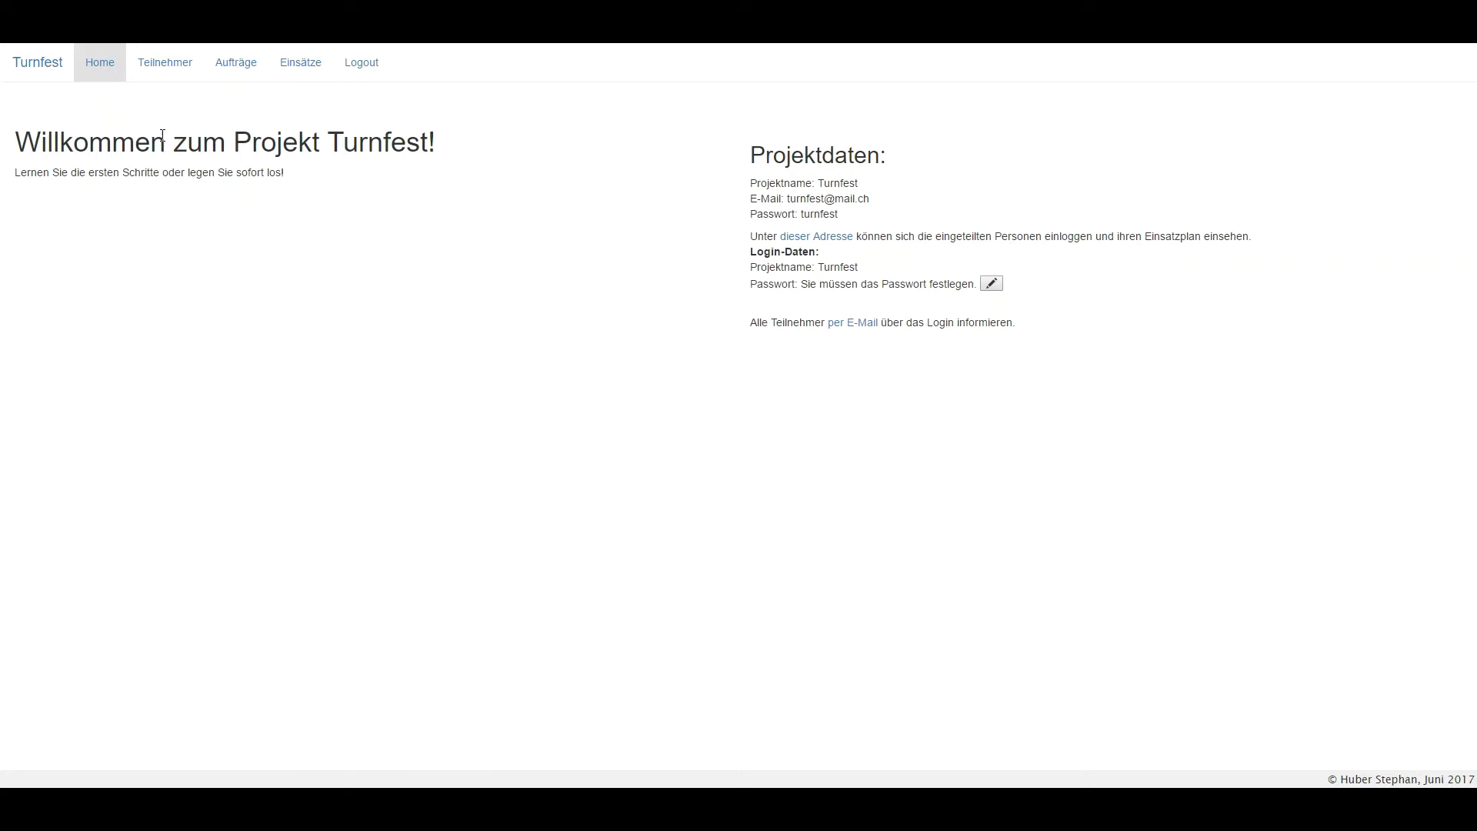
On Teilnehmer, add a participant with first name, last name, e-mail and phone number.
click(172, 66)
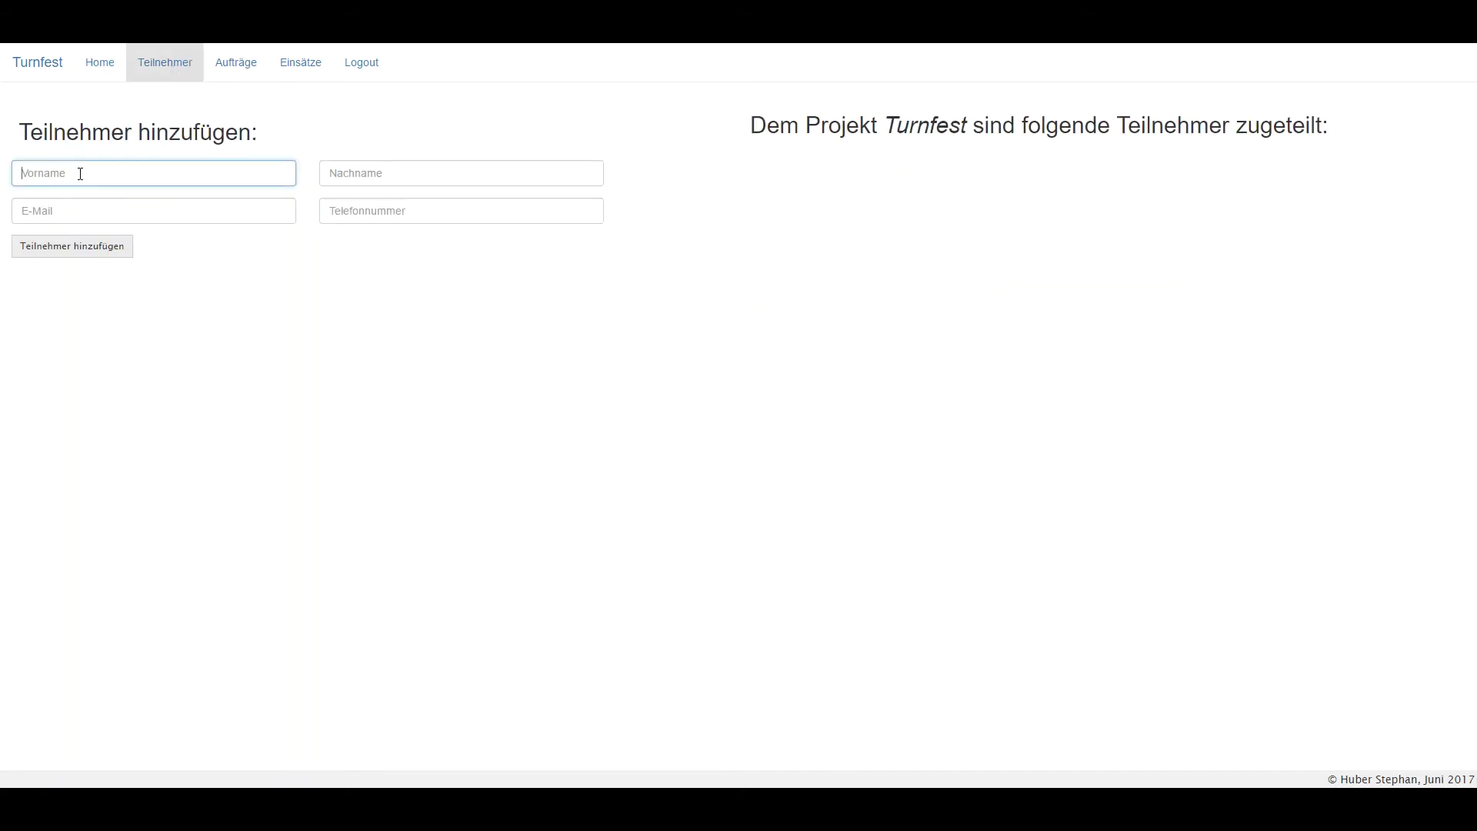
key(Tab)
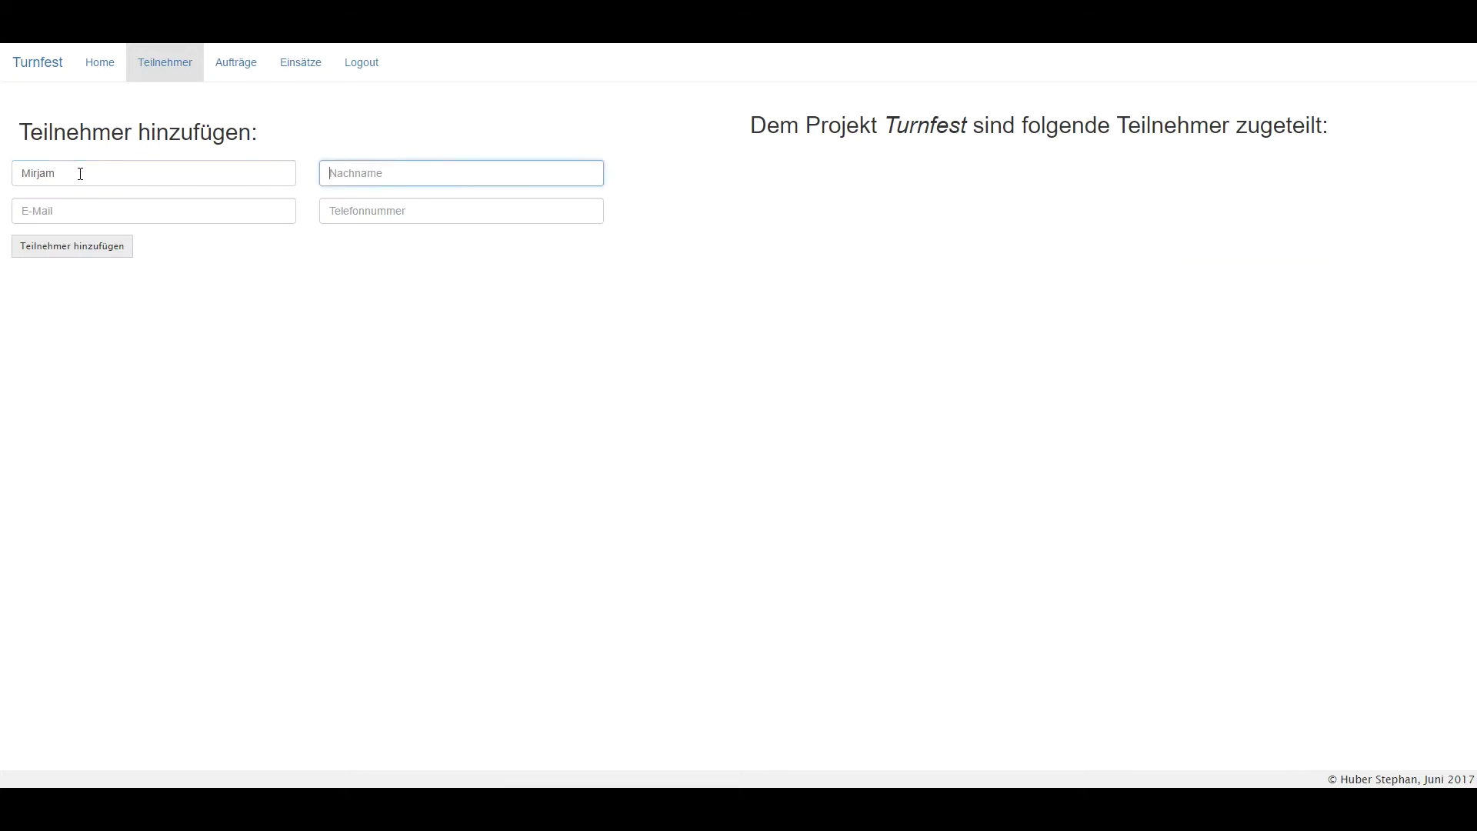
key(Tab)
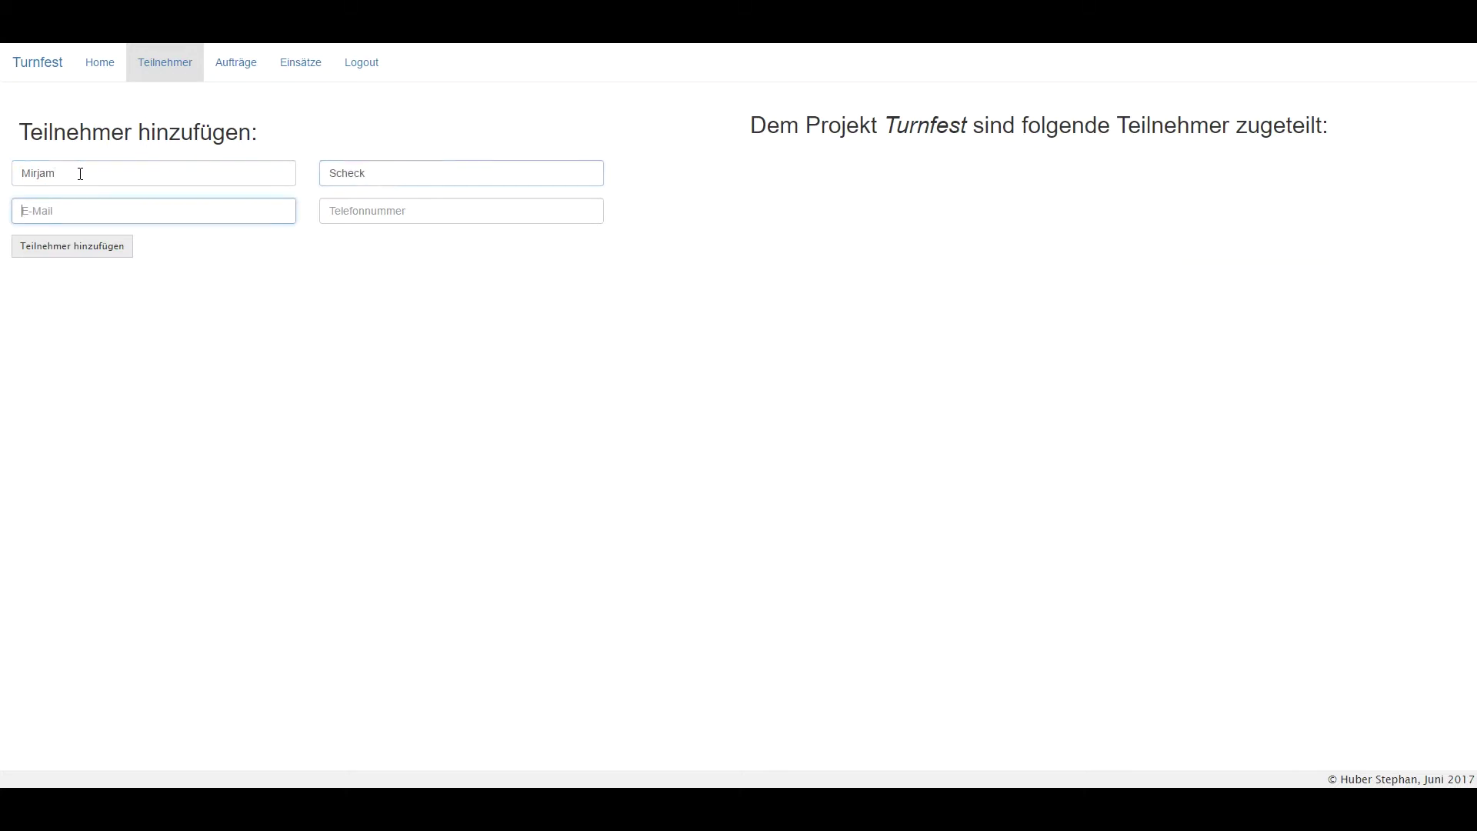
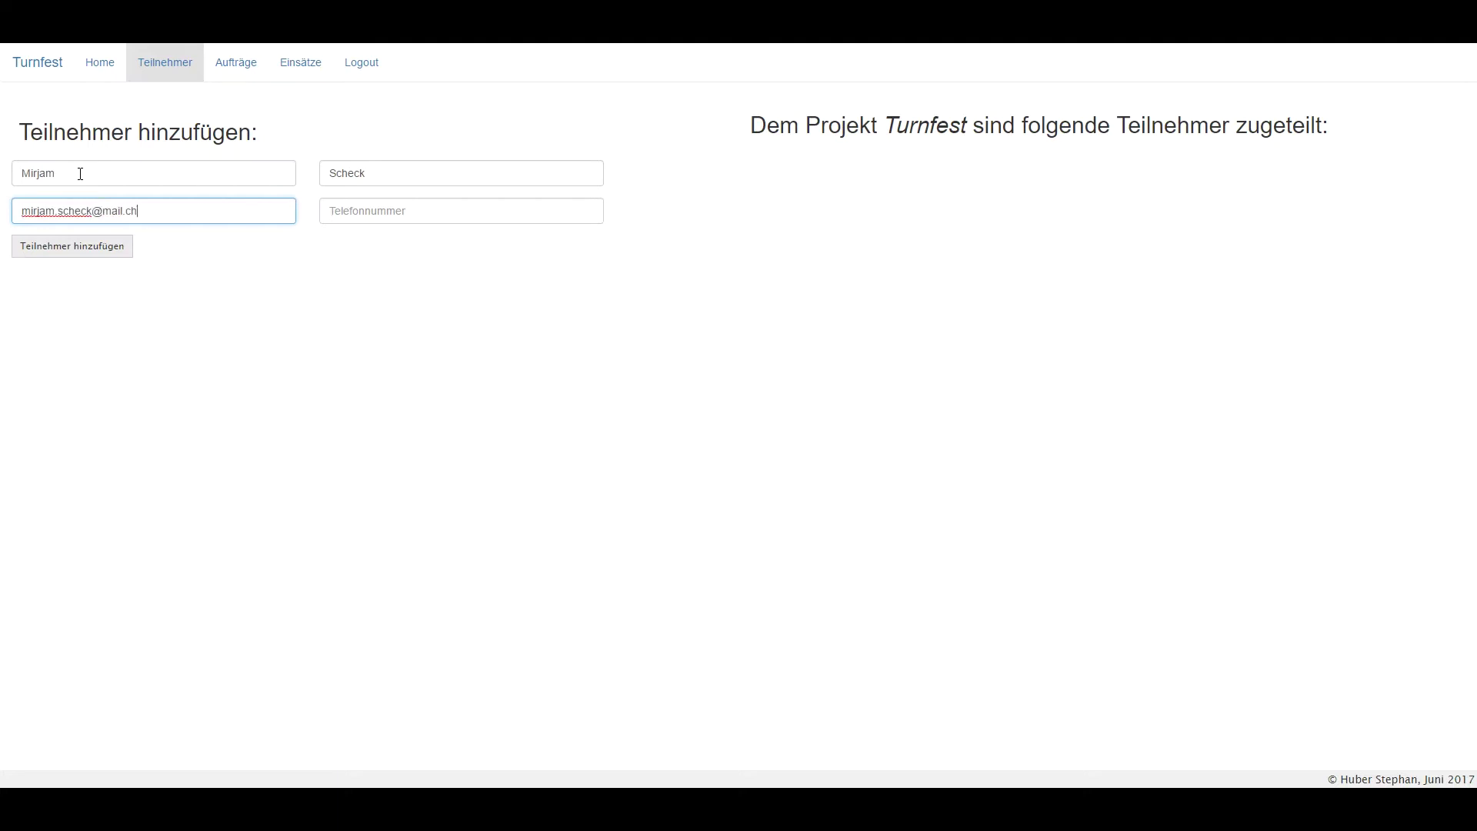
key(Tab)
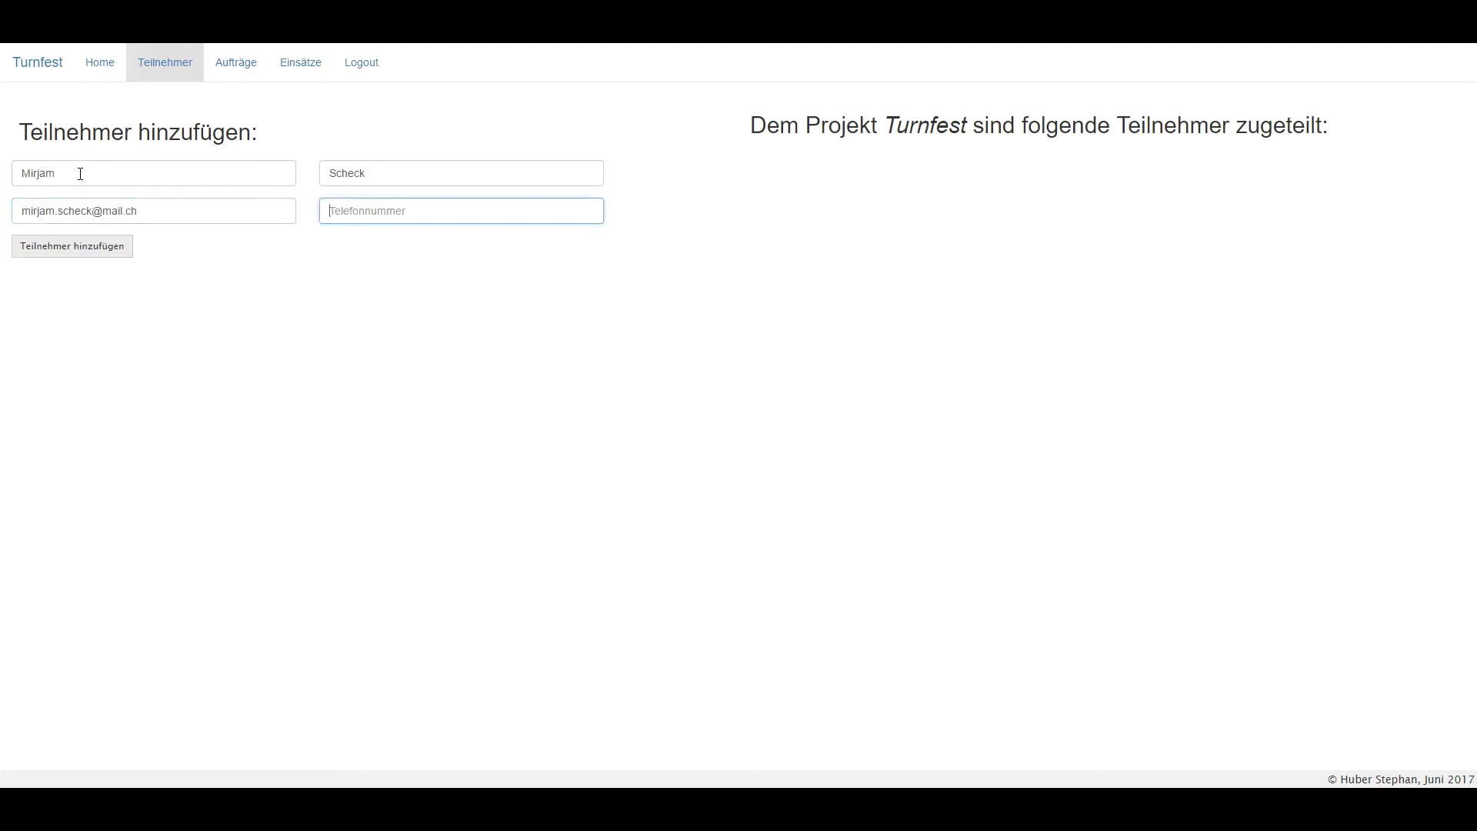
text(0791234567)
click(104, 248)
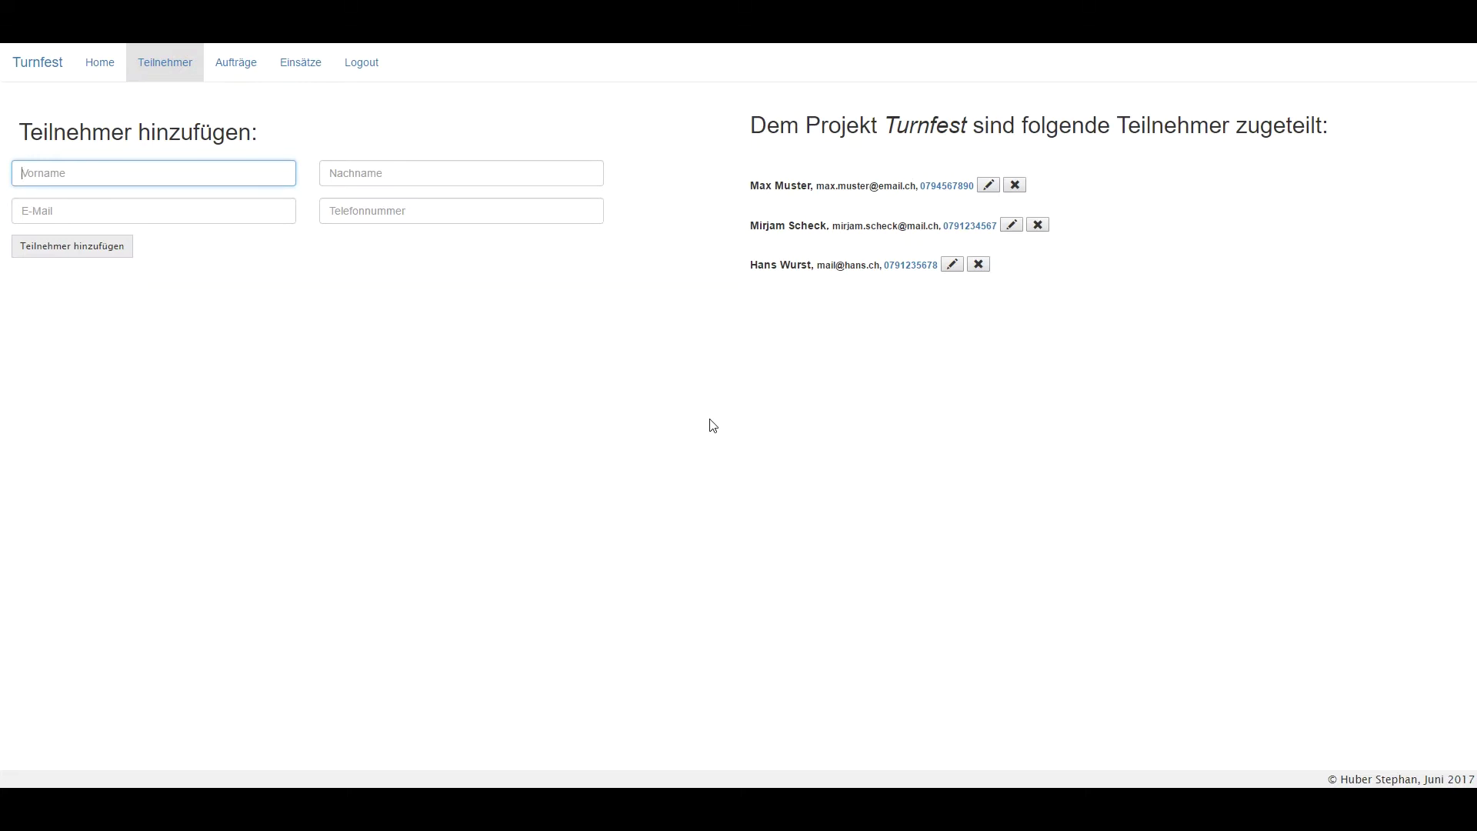
click(988, 185)
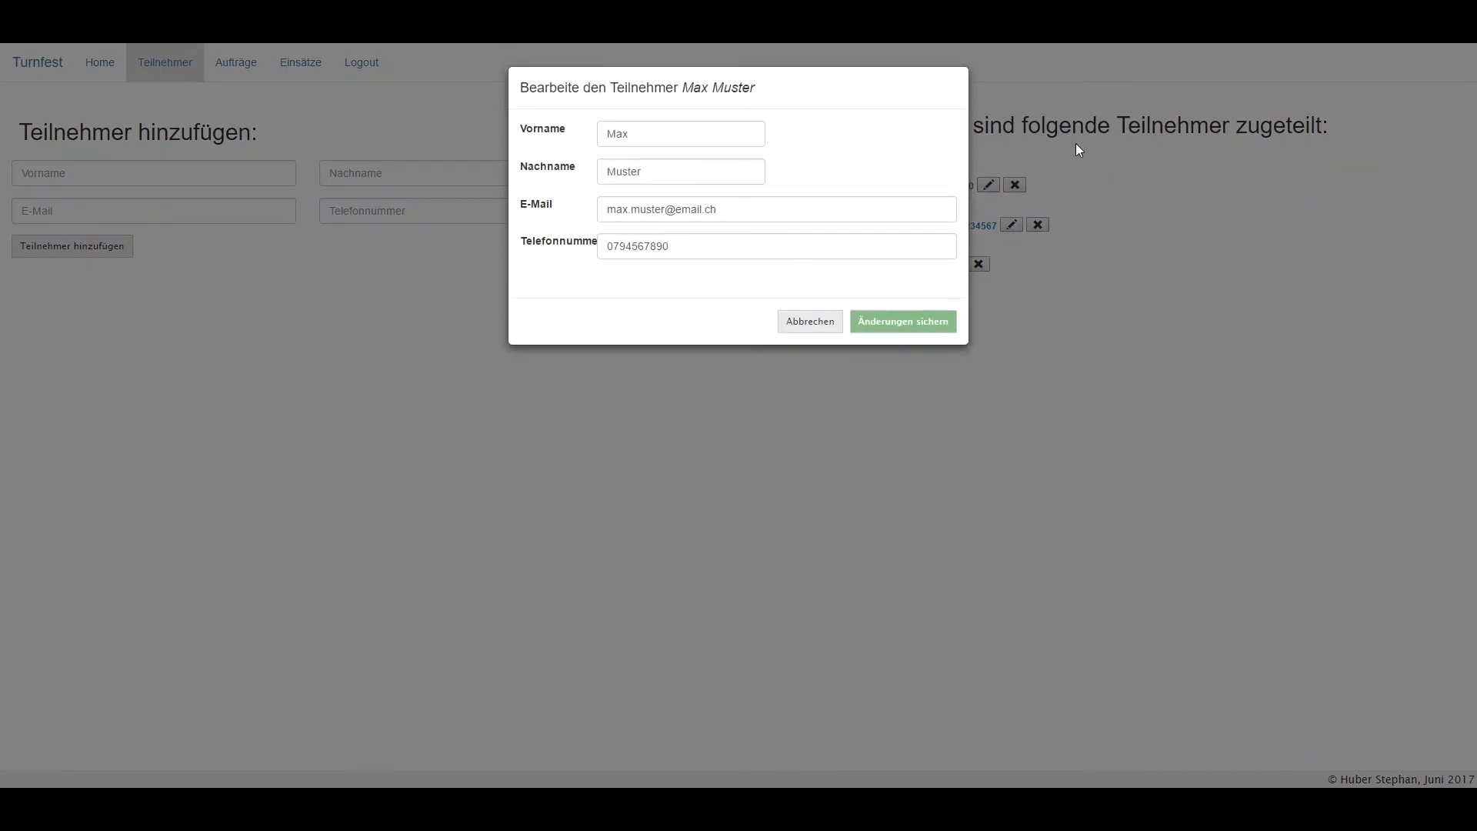
click(811, 323)
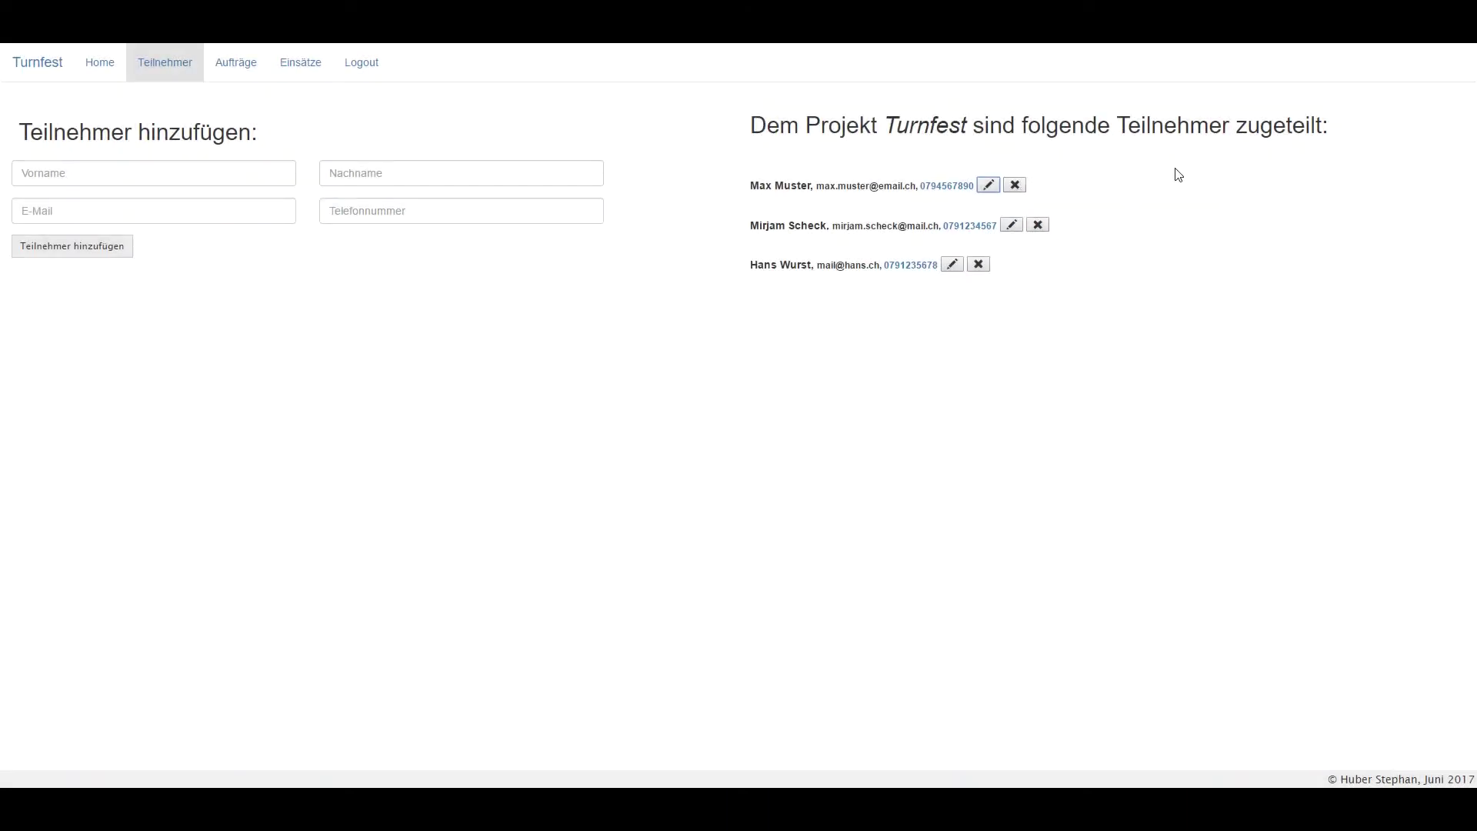
Start a job Aufbauarbeiten described 'Zelt, Grill, Leichtathletik aufbauen' needing 2 people.
click(236, 62)
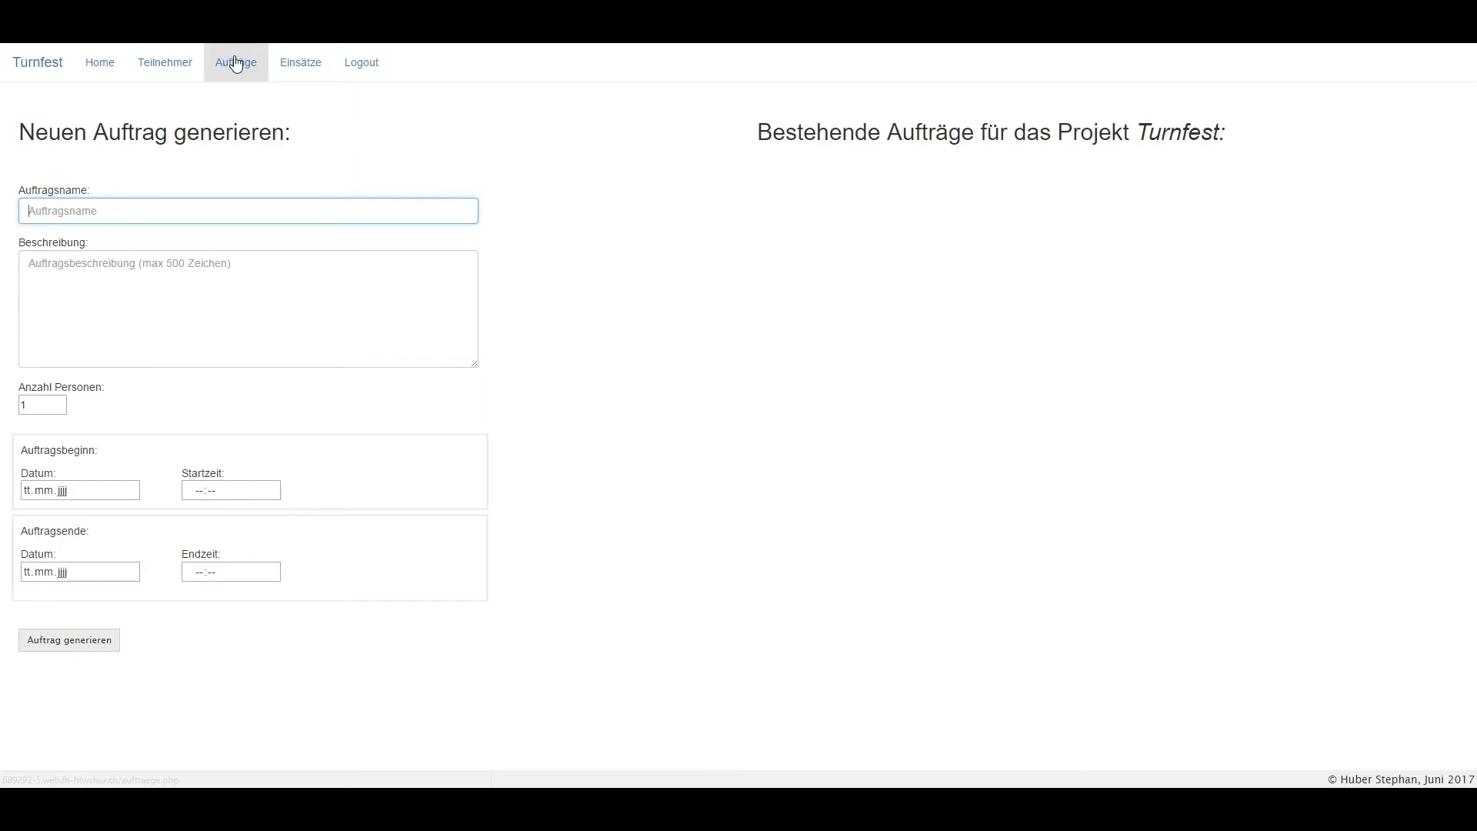
text(Aufbauarbeiten)
click(324, 275)
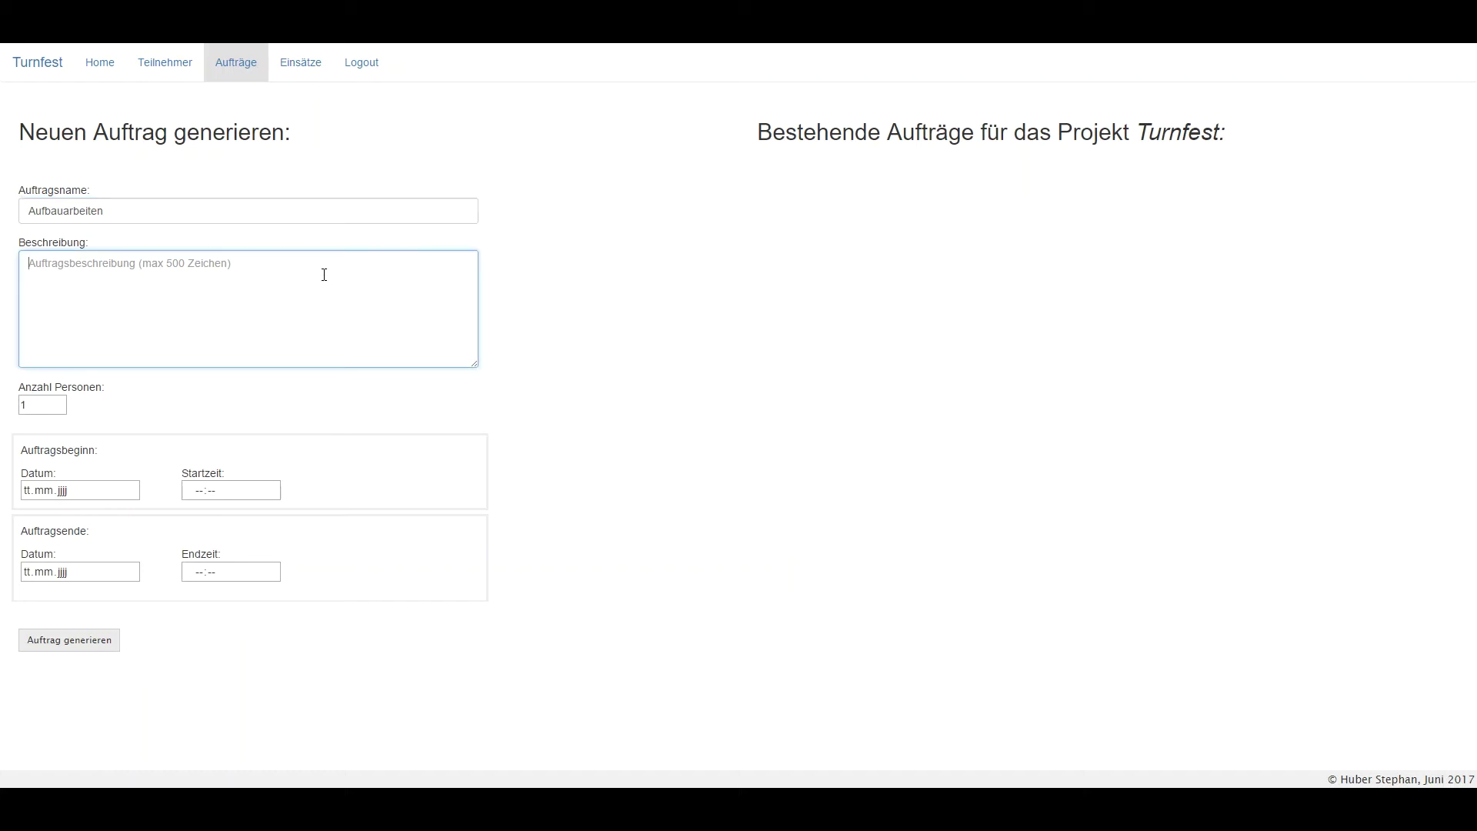
text(Zelt, Grill, Leic)
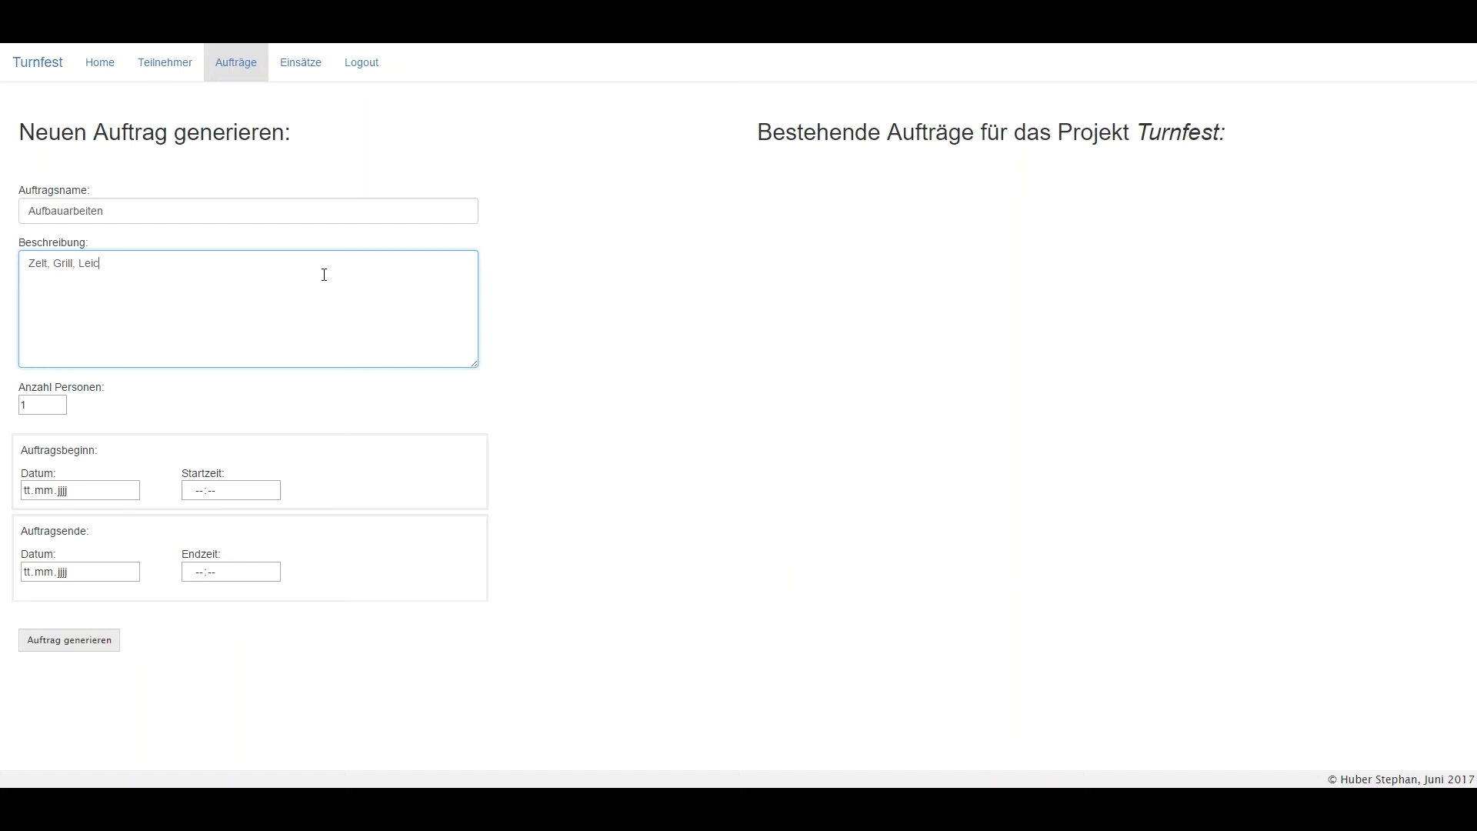
text(htathletik aufbauen)
mouse_move(54, 403)
click(60, 401)
Schedule it 03.06.2017 from 10:00 to 17:00, create it and reload the job list.
click(133, 491)
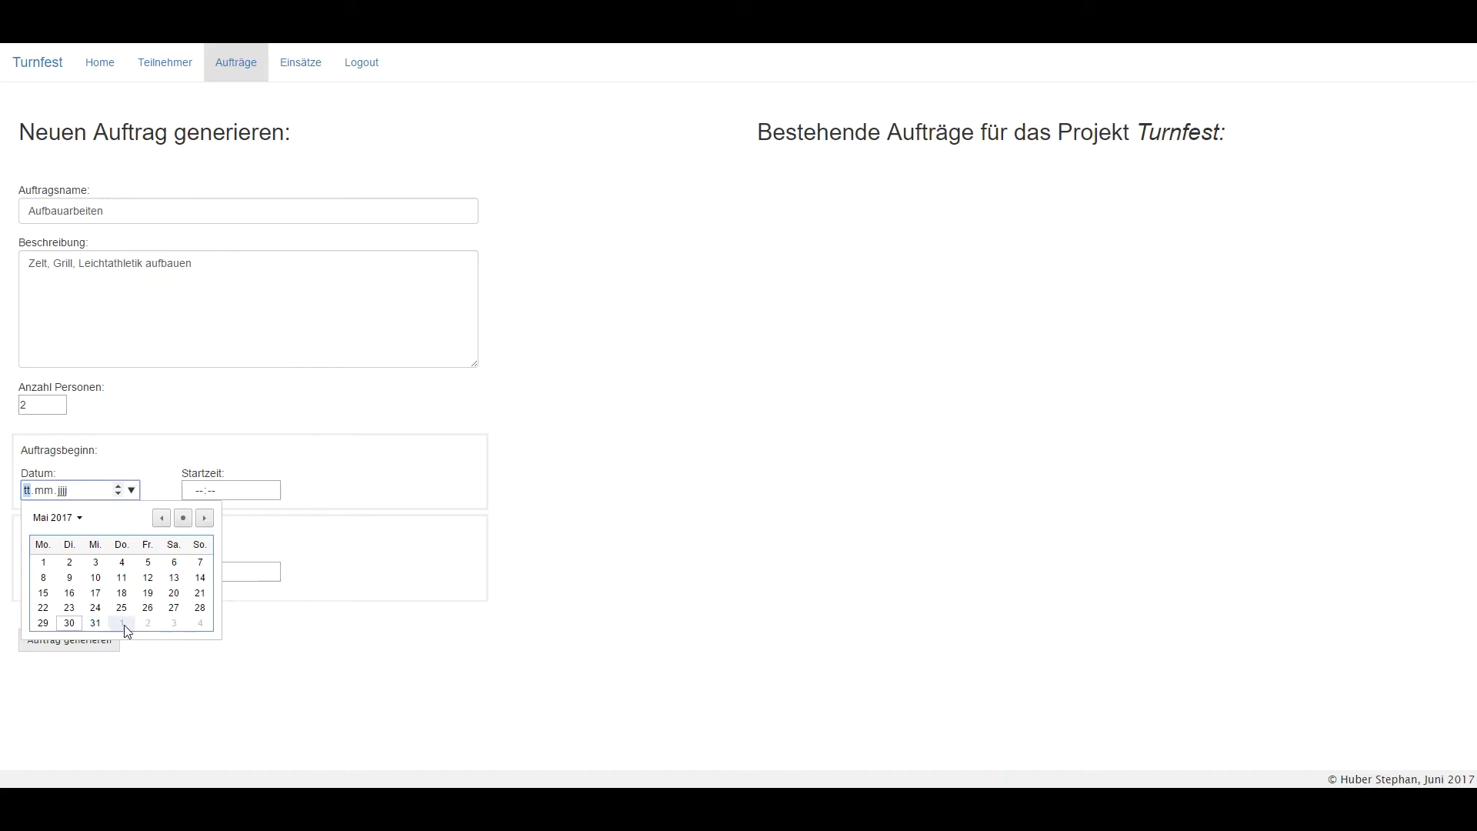
click(174, 624)
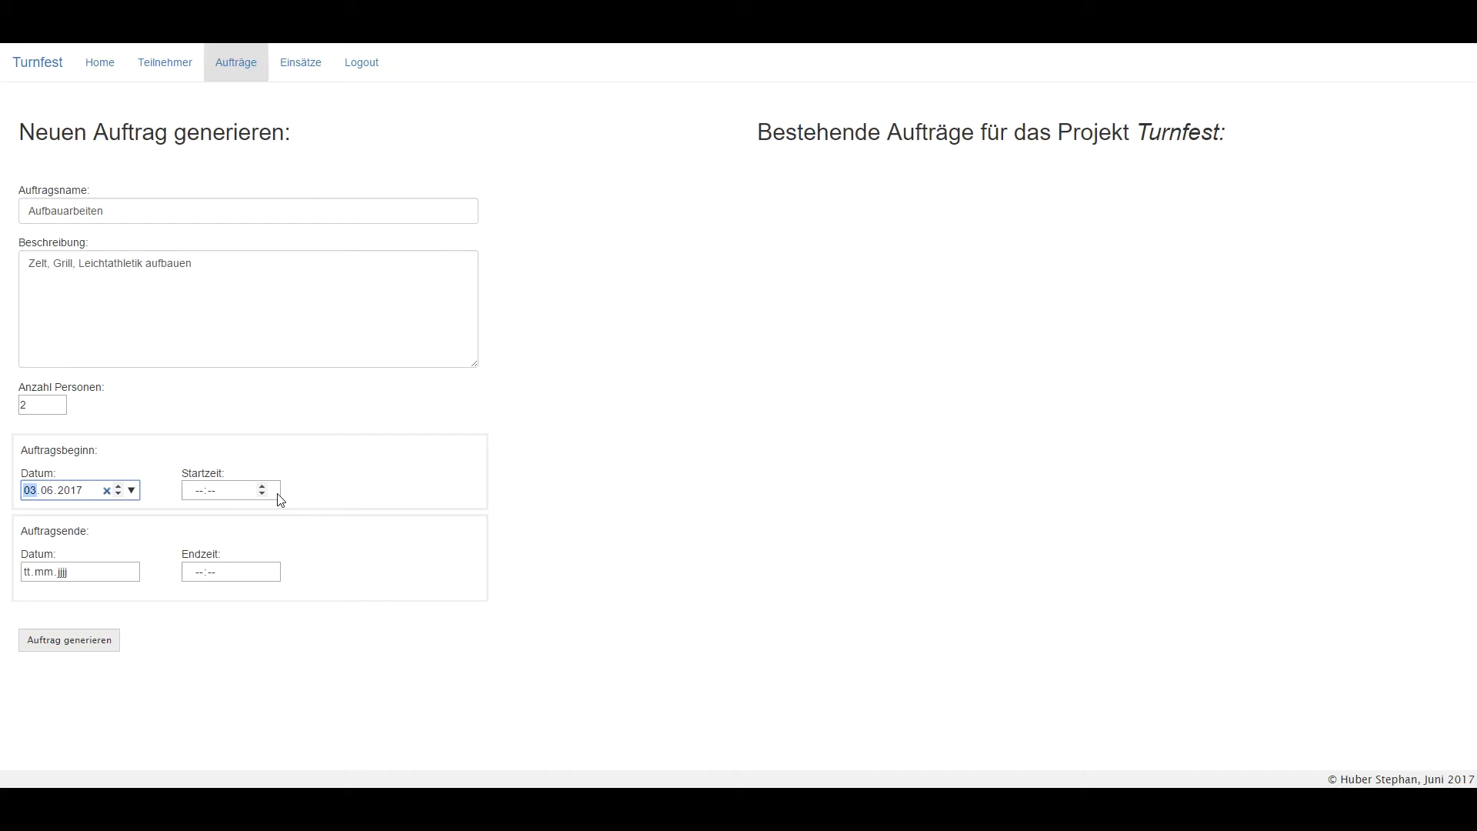
click(227, 495)
text(10:00)
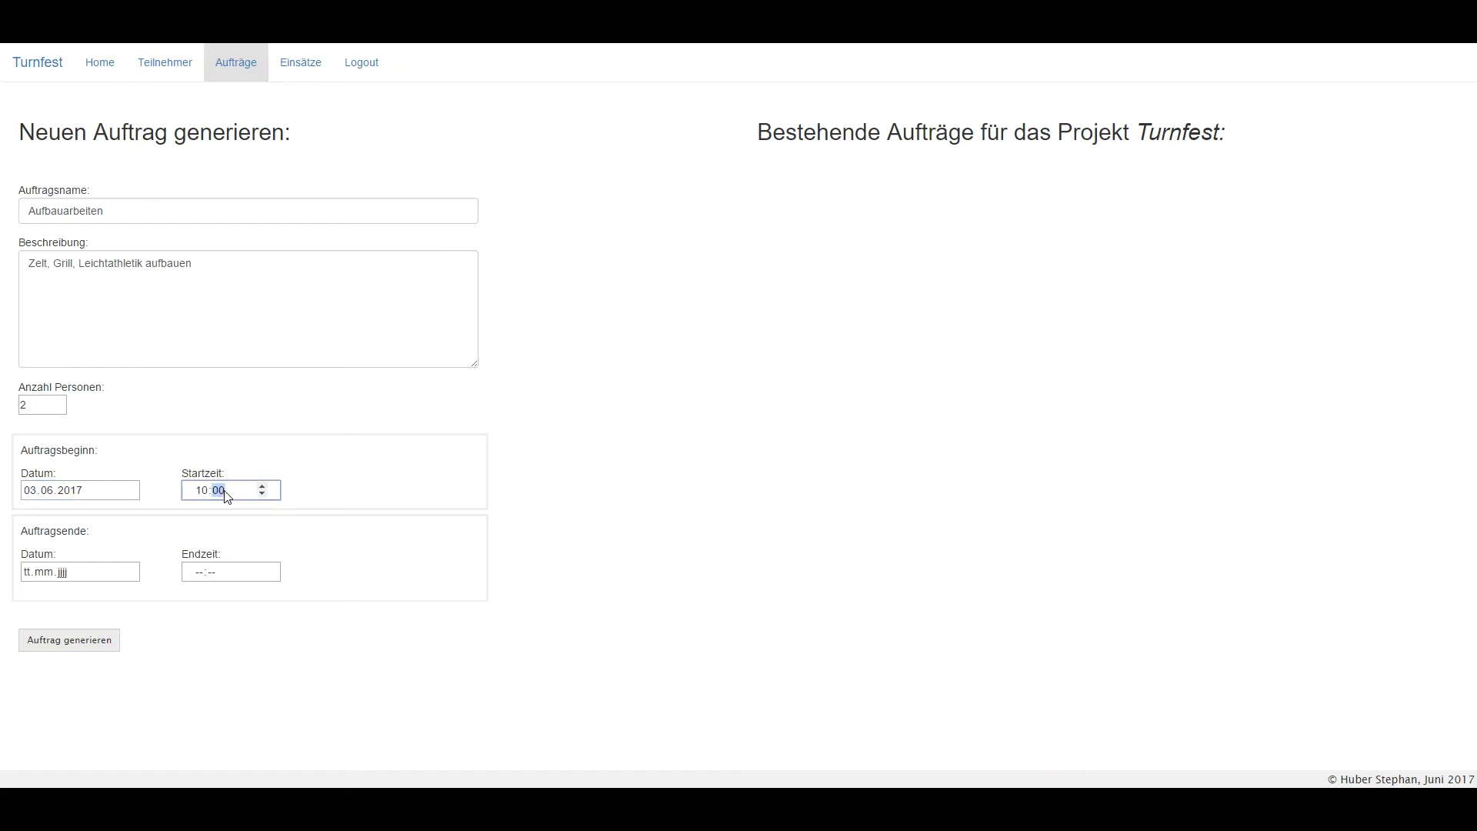
click(132, 571)
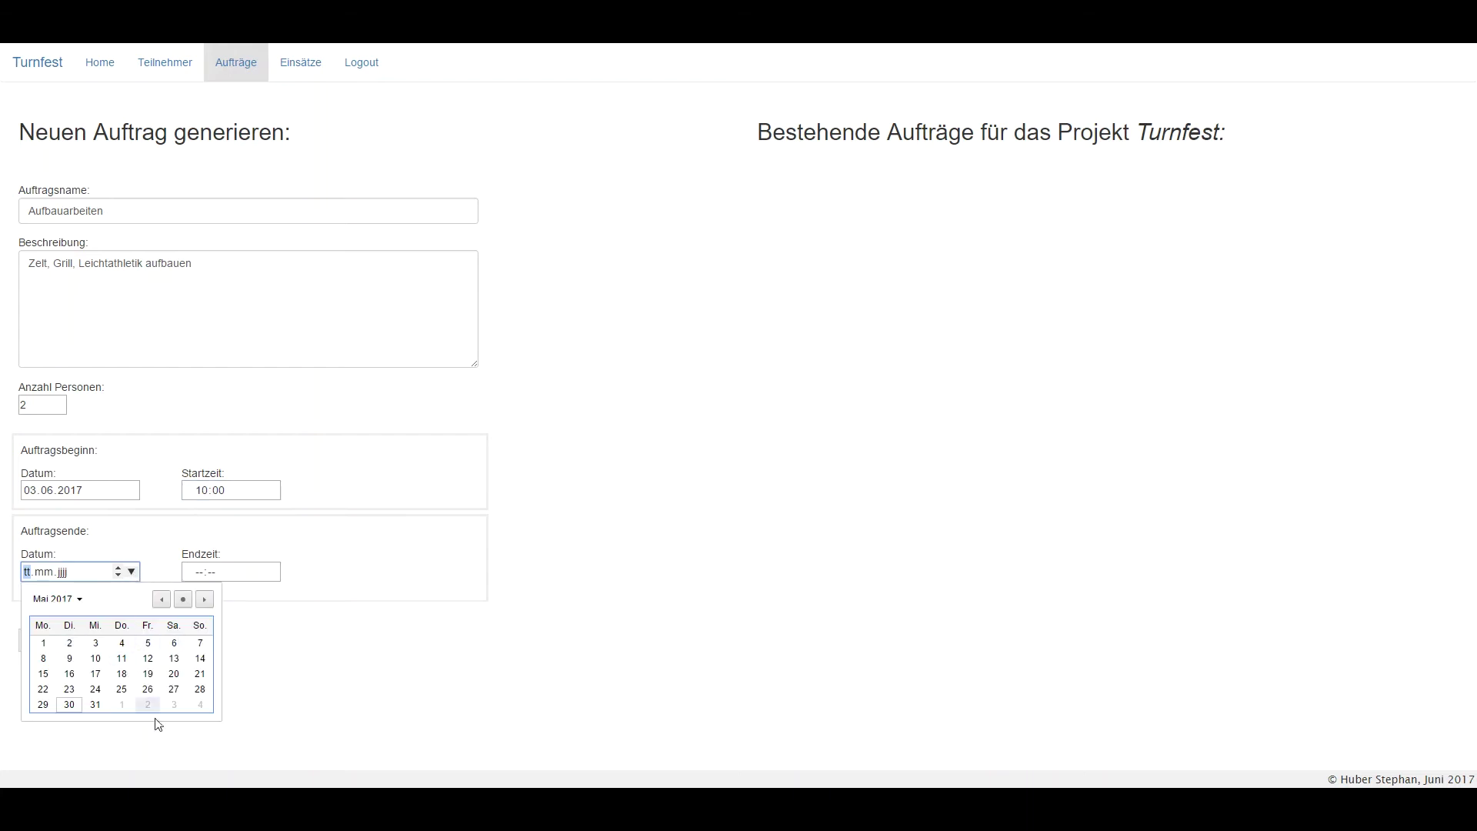
click(174, 704)
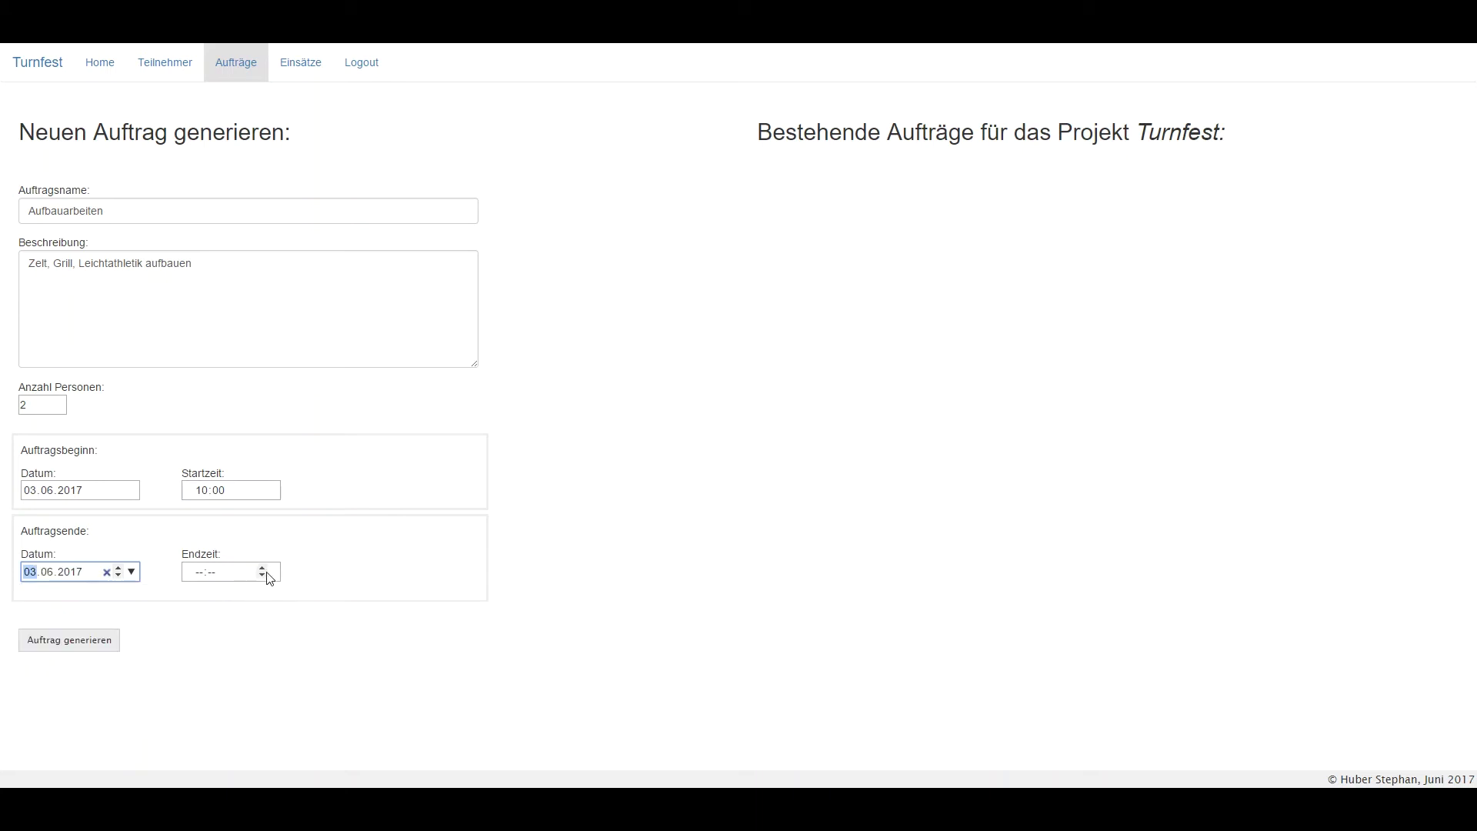
click(214, 577)
text(17:00)
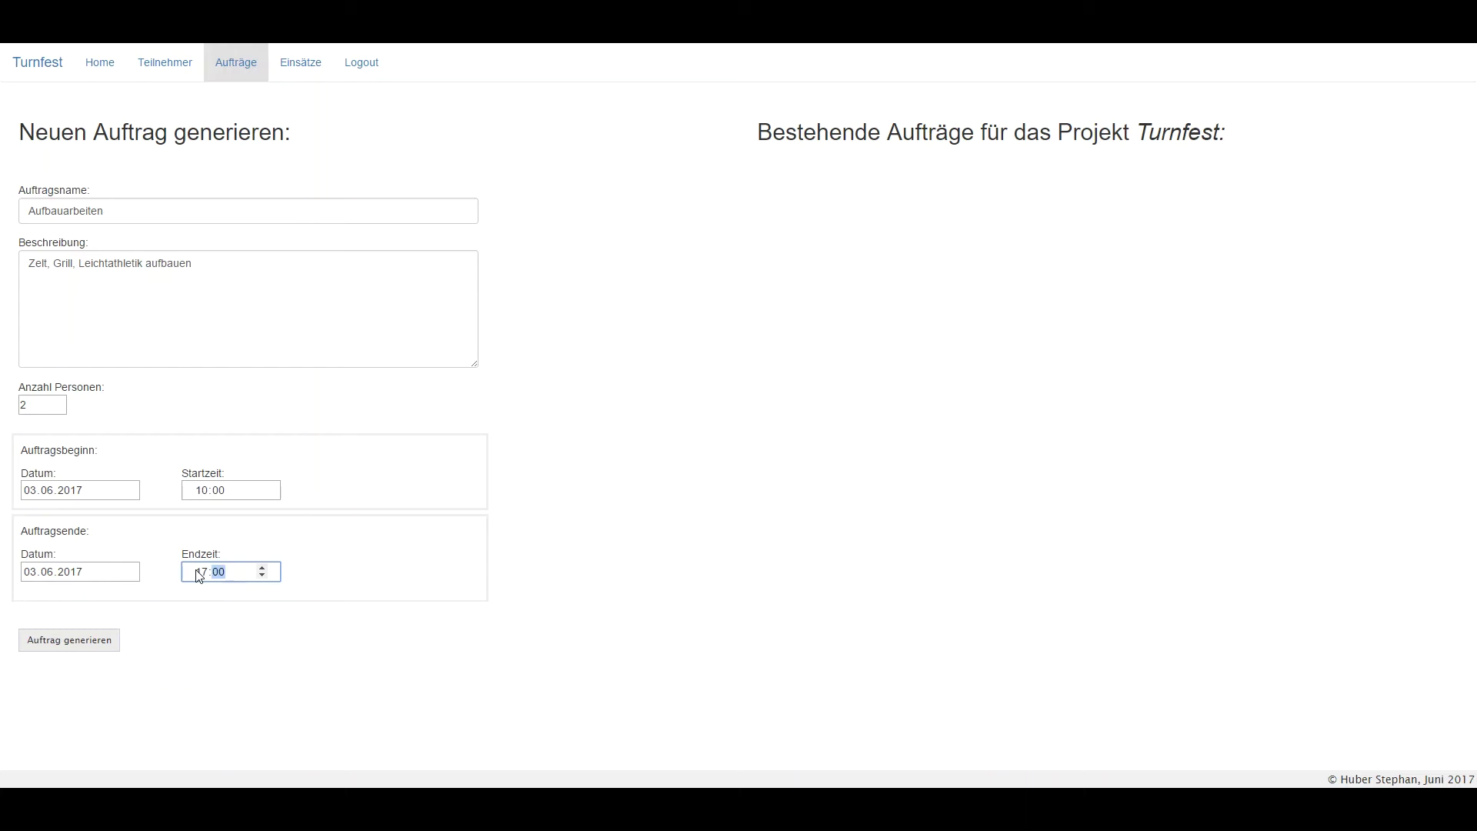
click(71, 638)
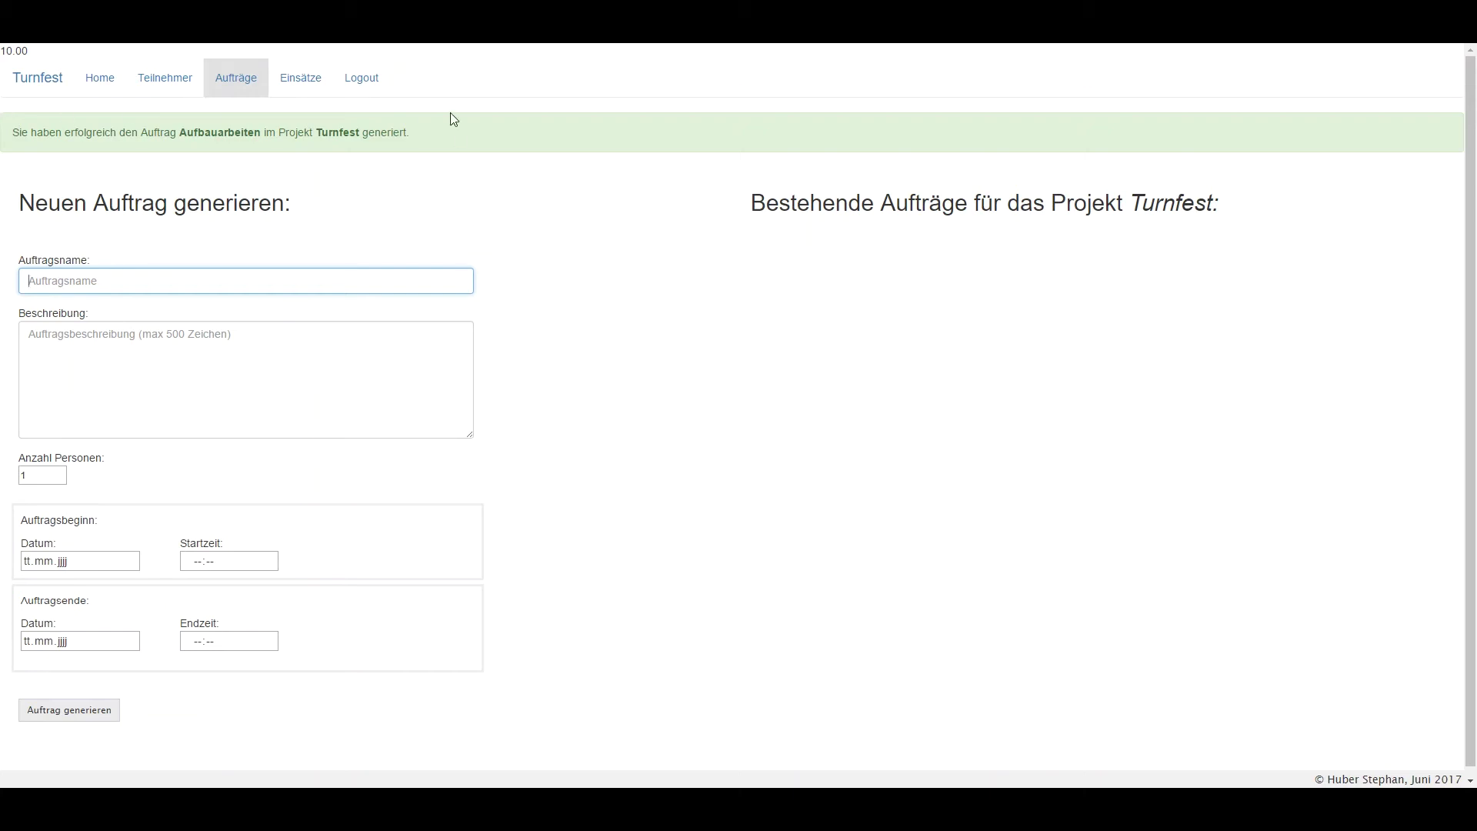
click(231, 90)
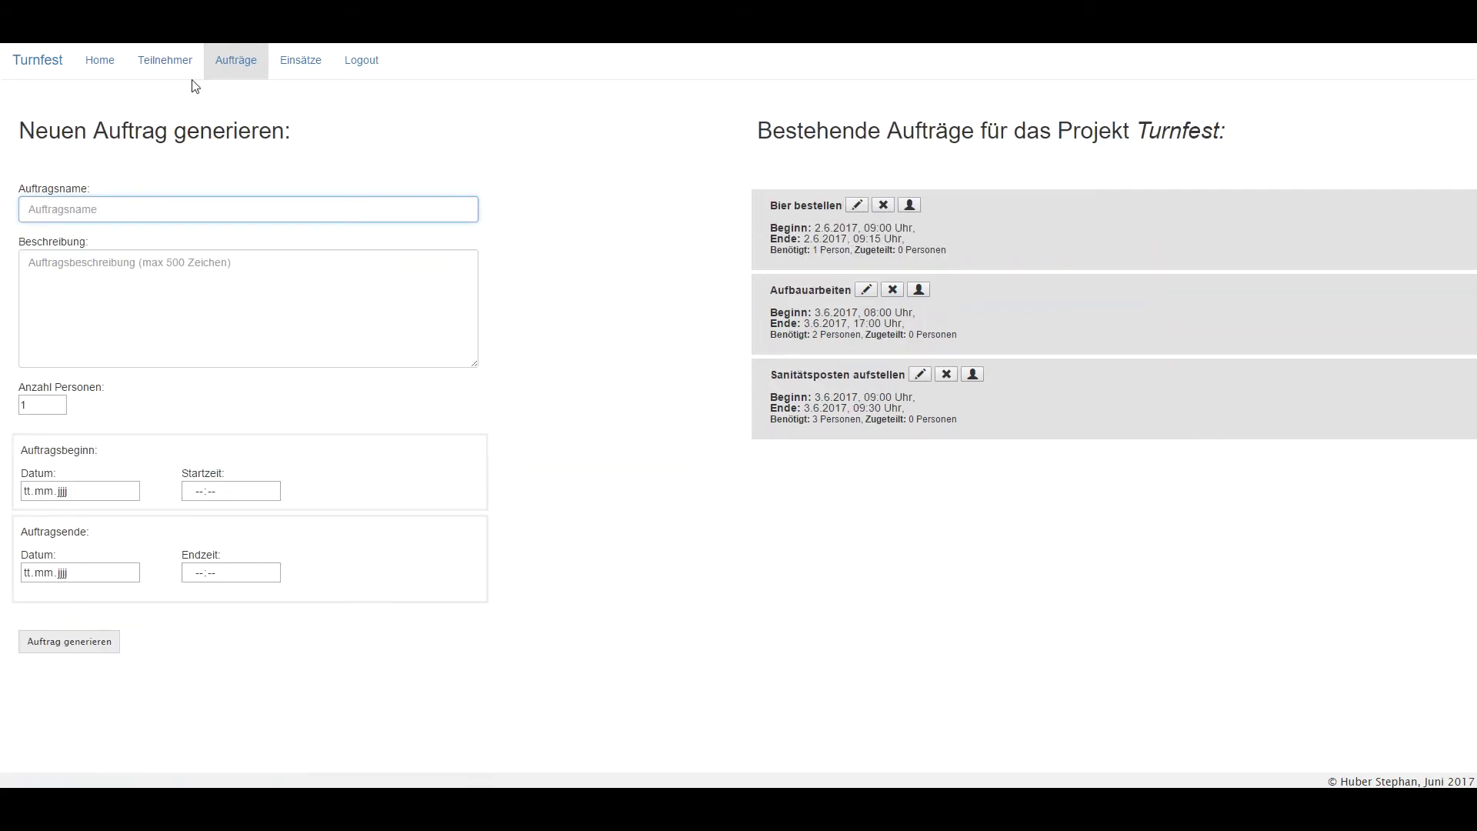
Assign the first participant to Bier bestellen and save the staffing change.
click(919, 214)
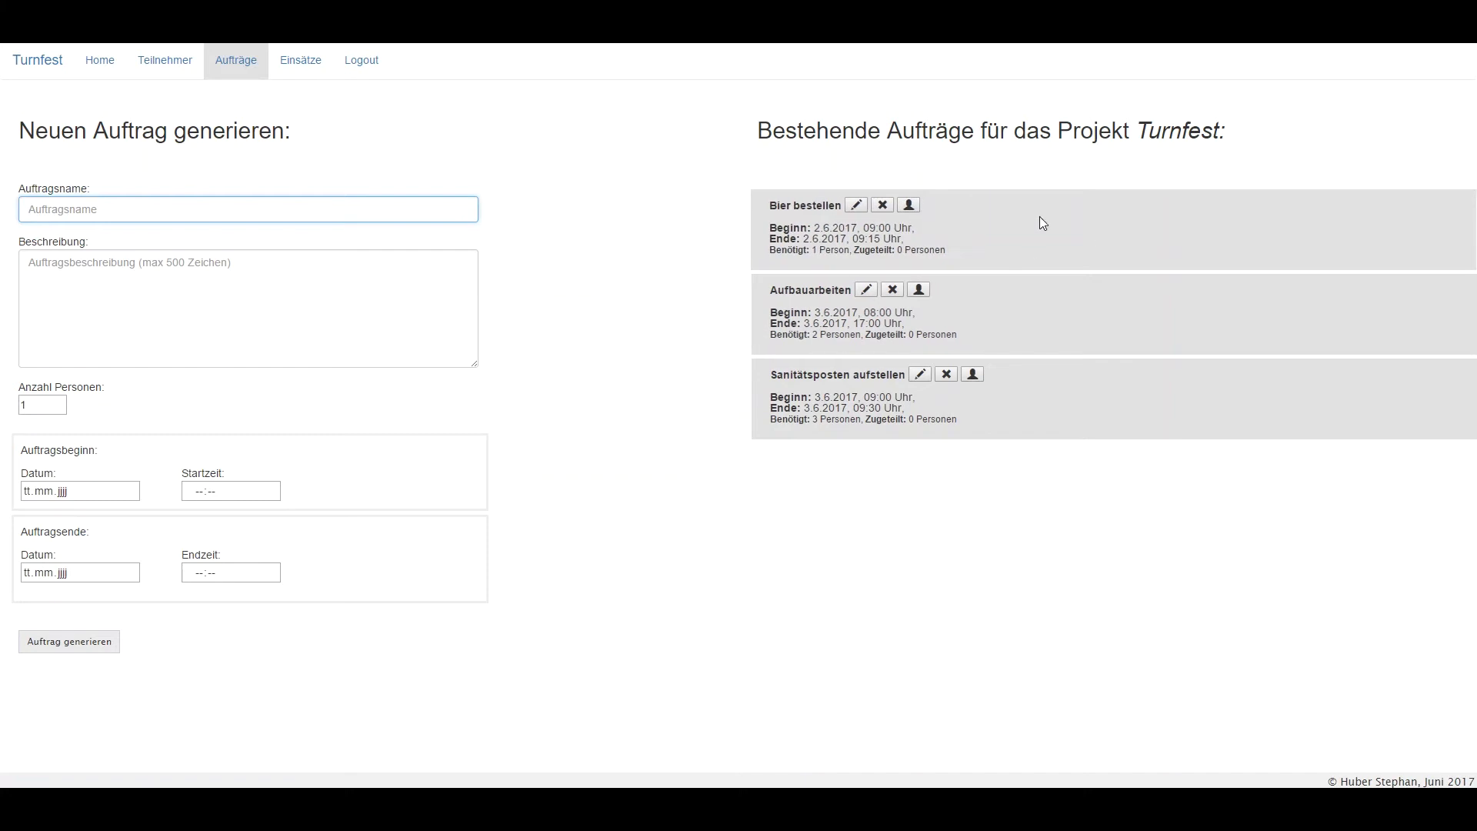
click(911, 205)
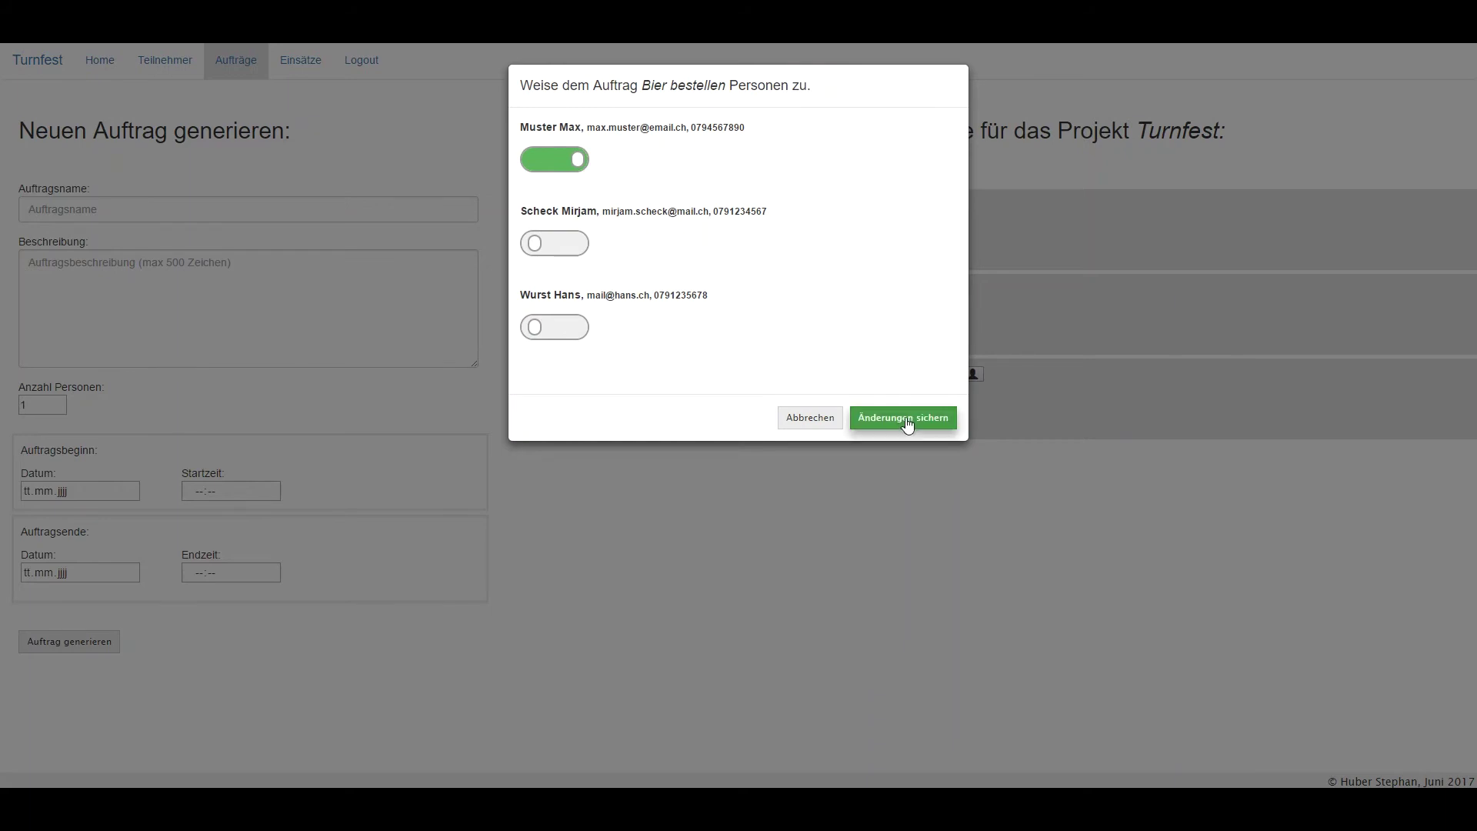
click(907, 420)
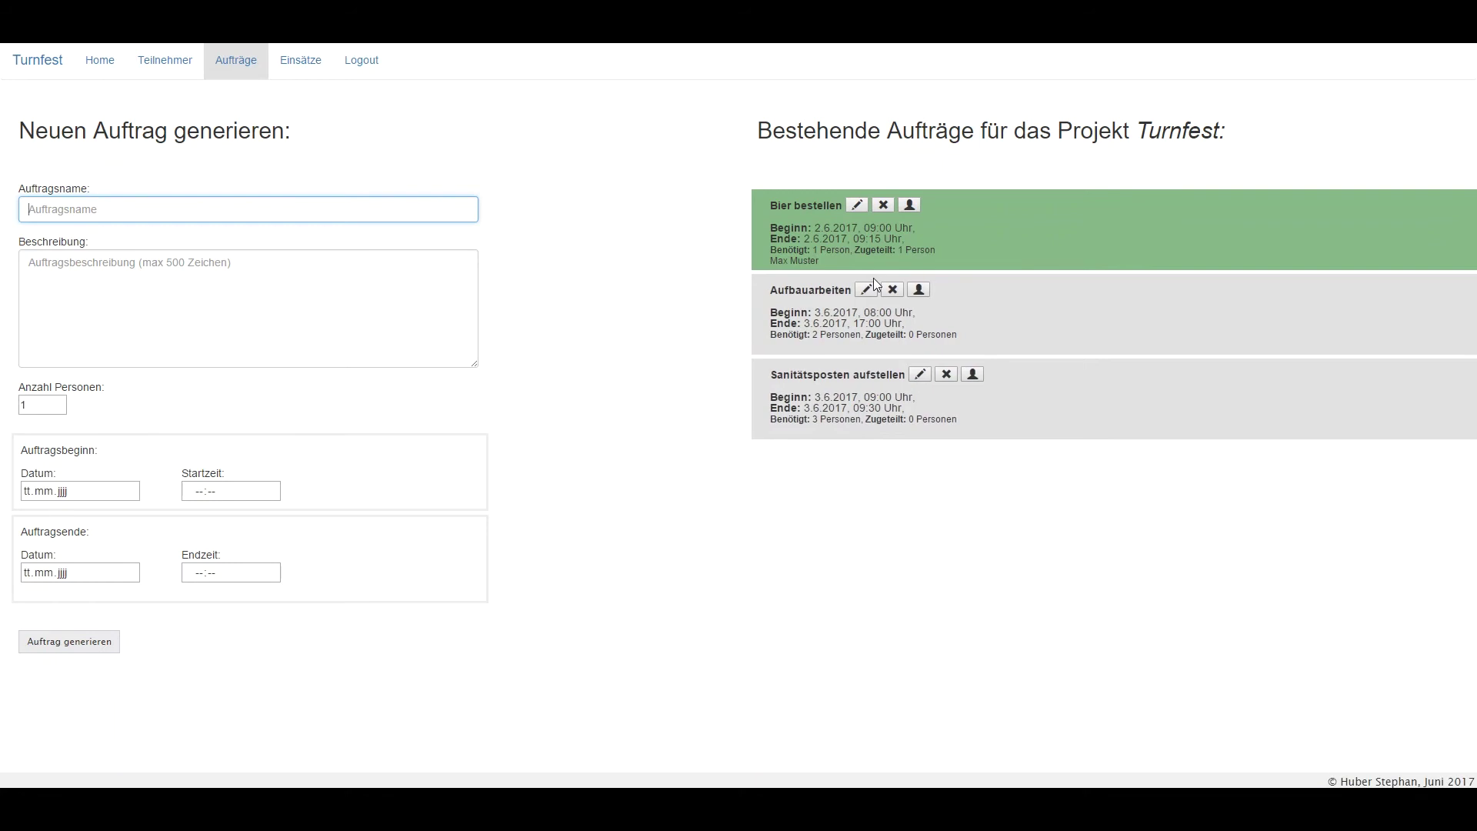
click(919, 290)
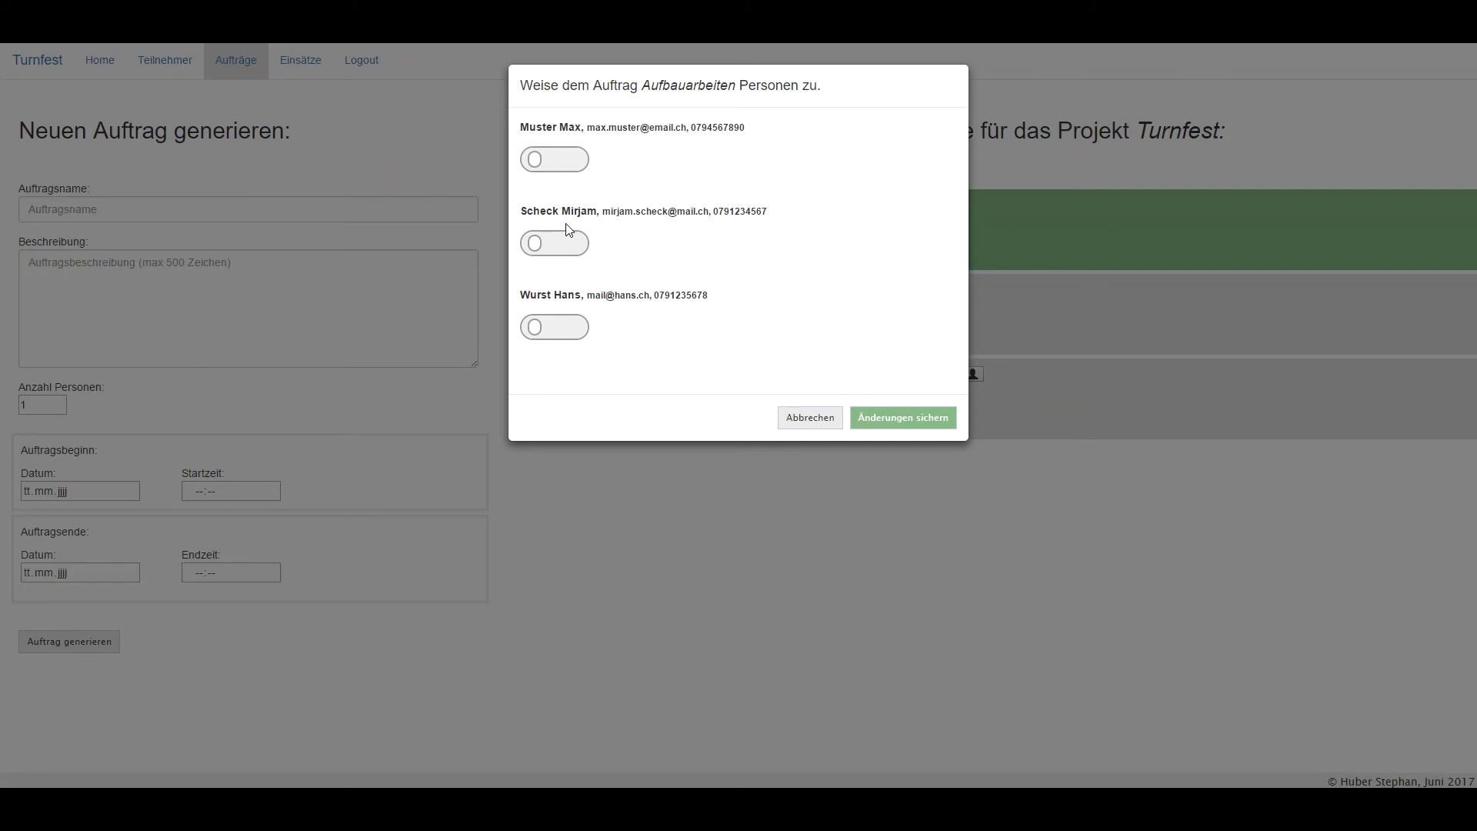
Staff Aufbauarbeiten and Sanitätsposten aufstellen with the second participant, saving each, then go to Einsätze.
click(571, 243)
click(917, 418)
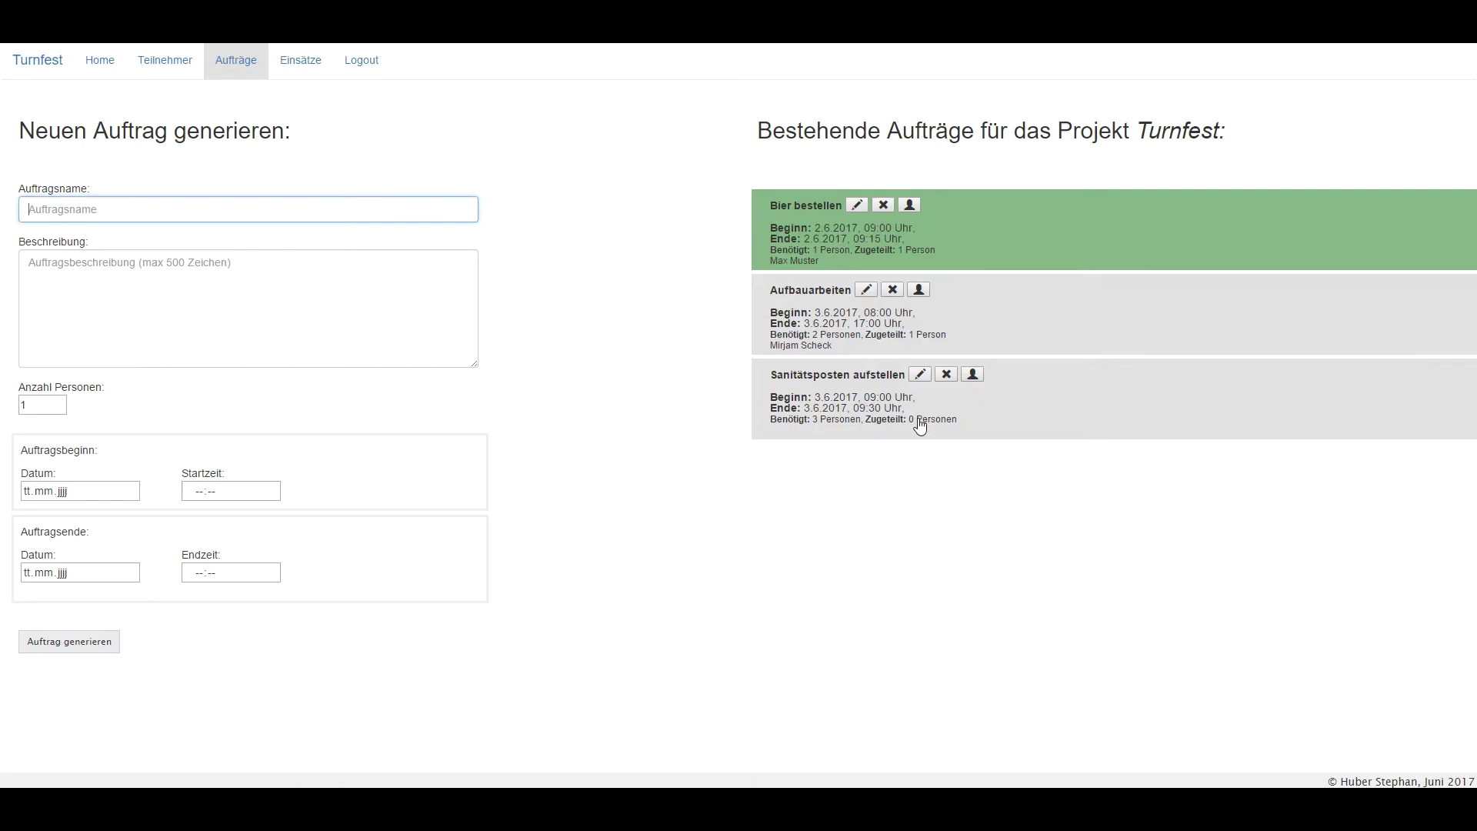
click(974, 377)
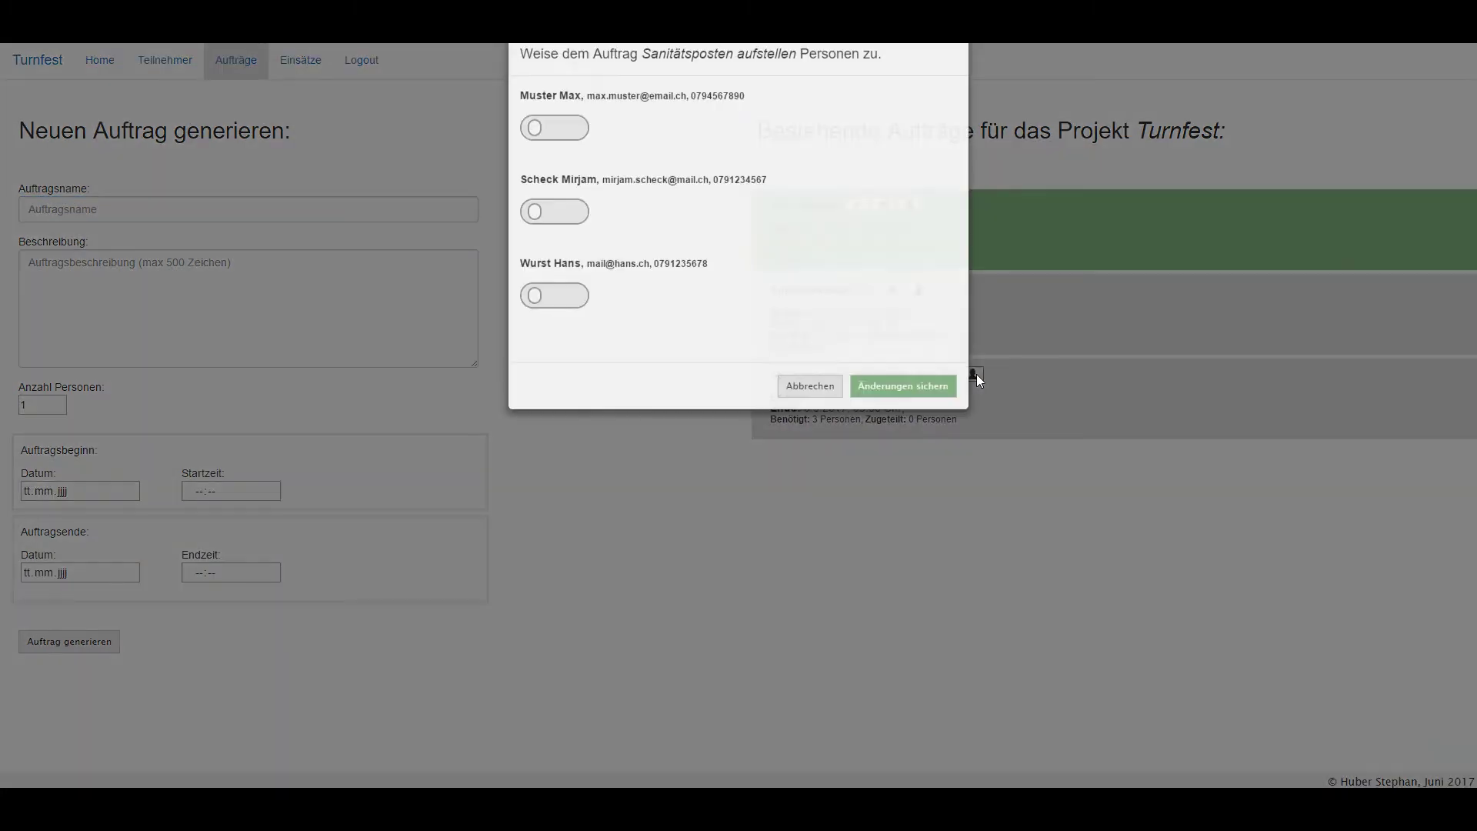
click(548, 244)
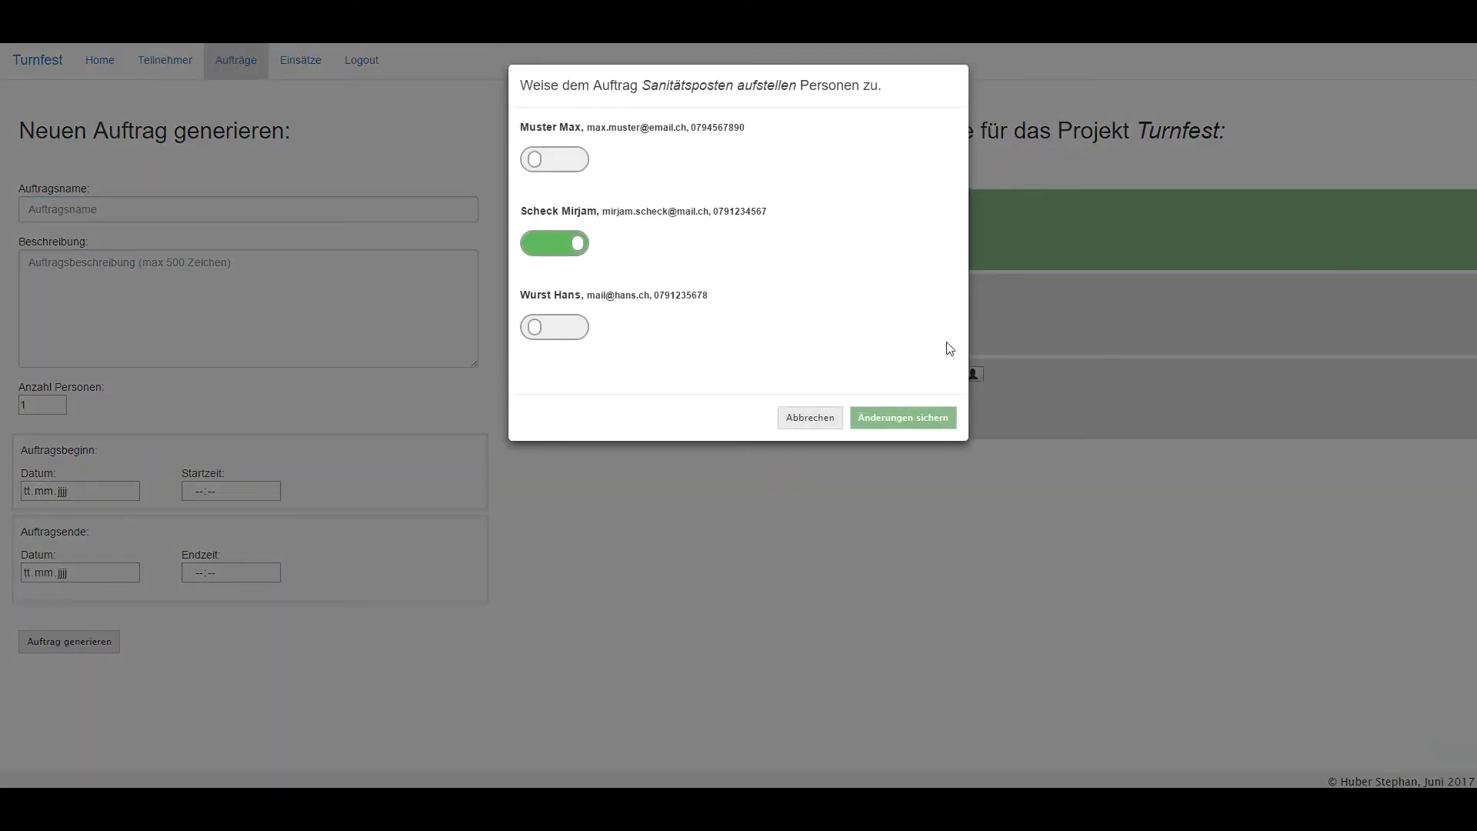
click(923, 417)
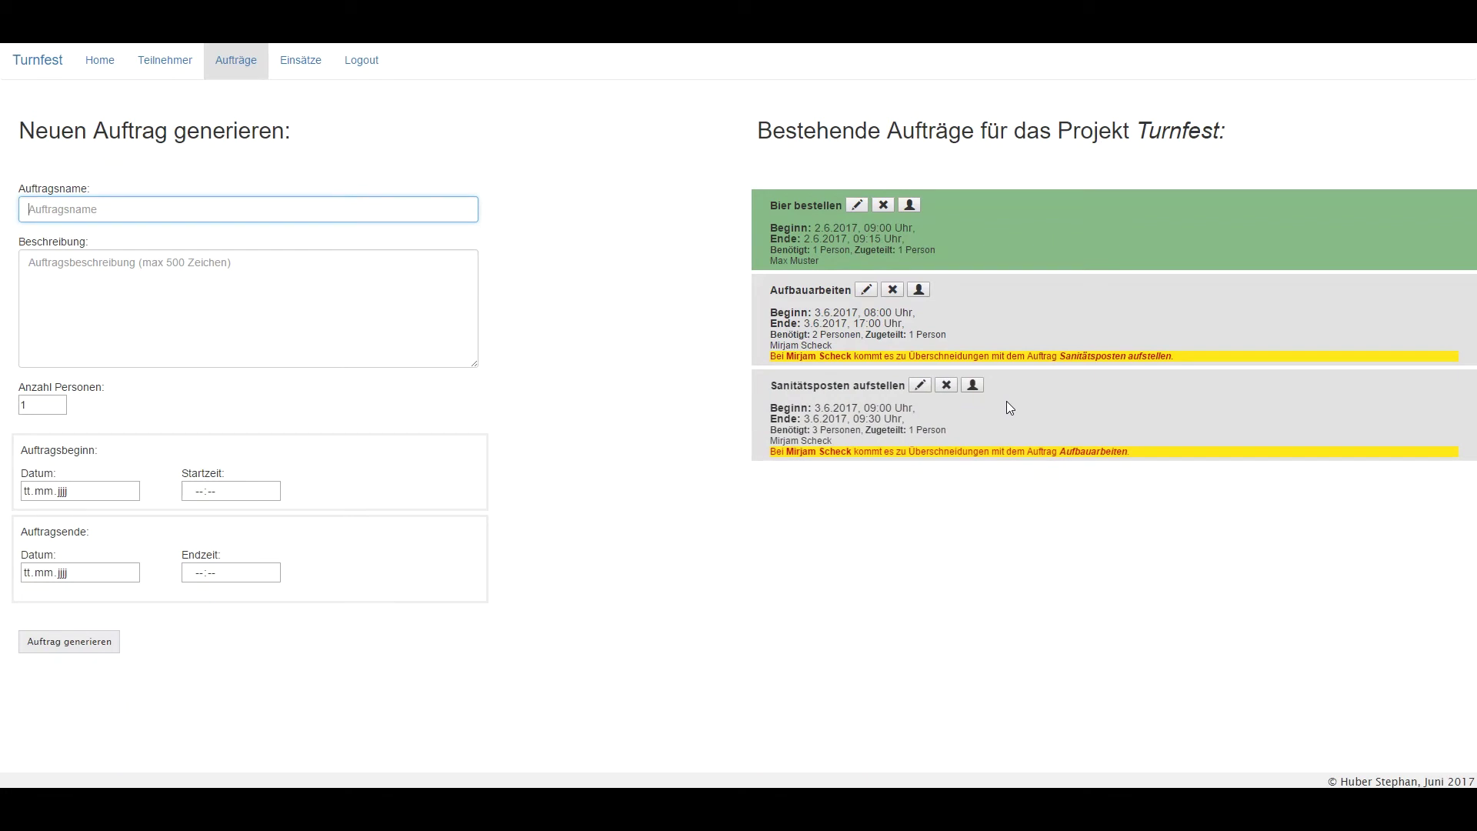
click(308, 77)
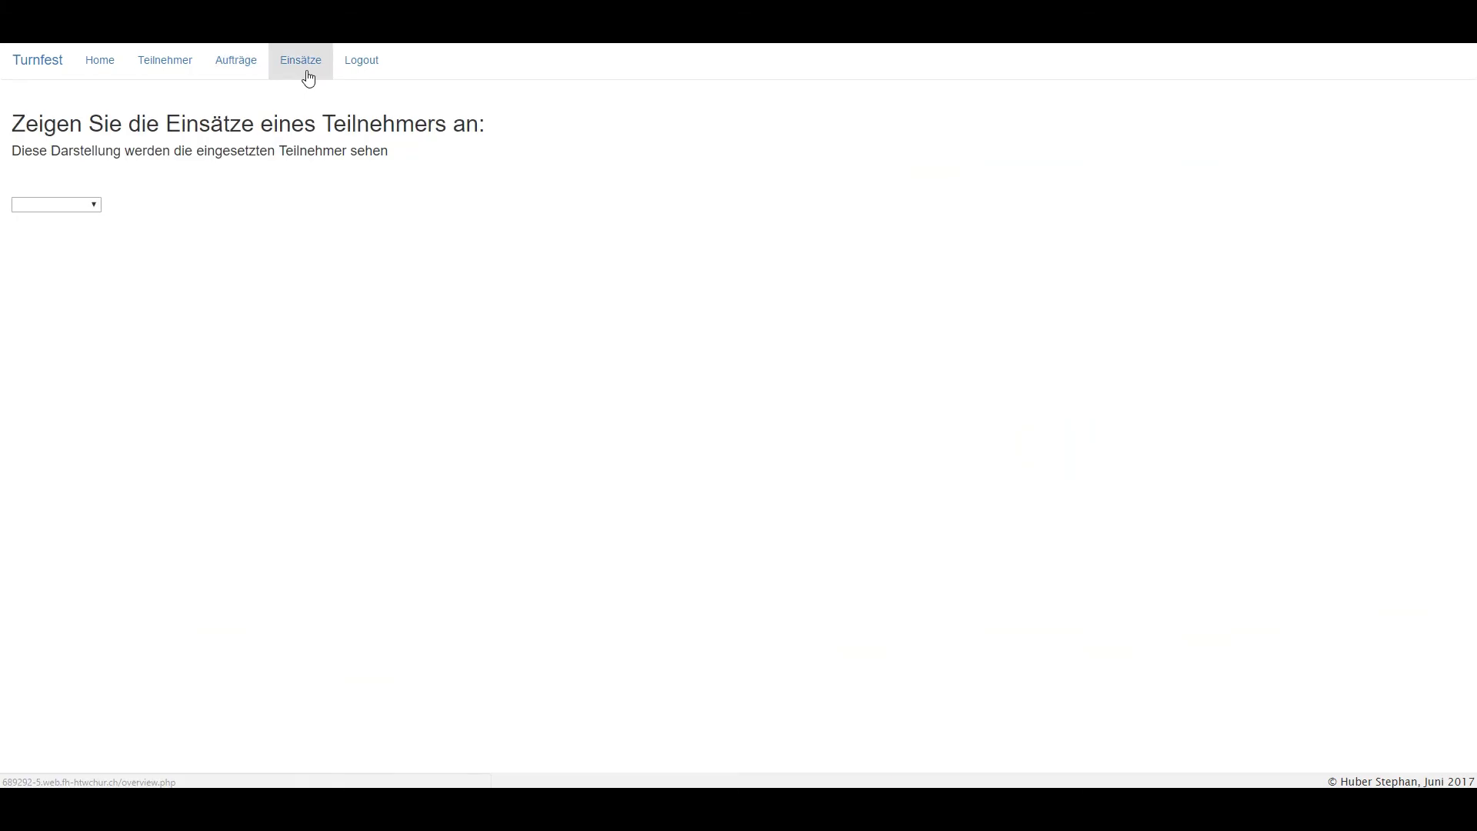
Review the second participant's planned assignments on Einsätze, then return to Home.
click(96, 210)
click(51, 247)
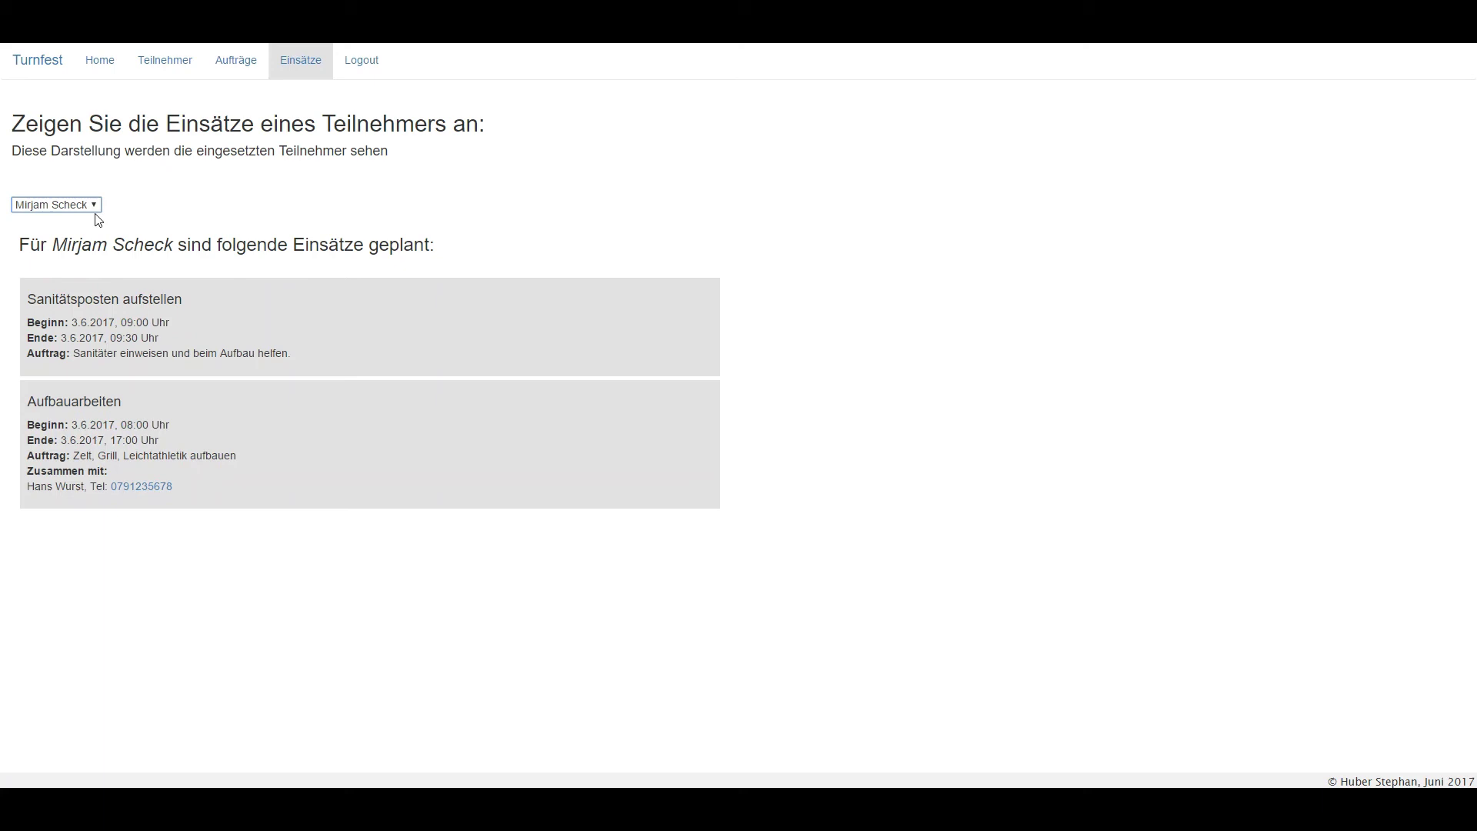
click(99, 67)
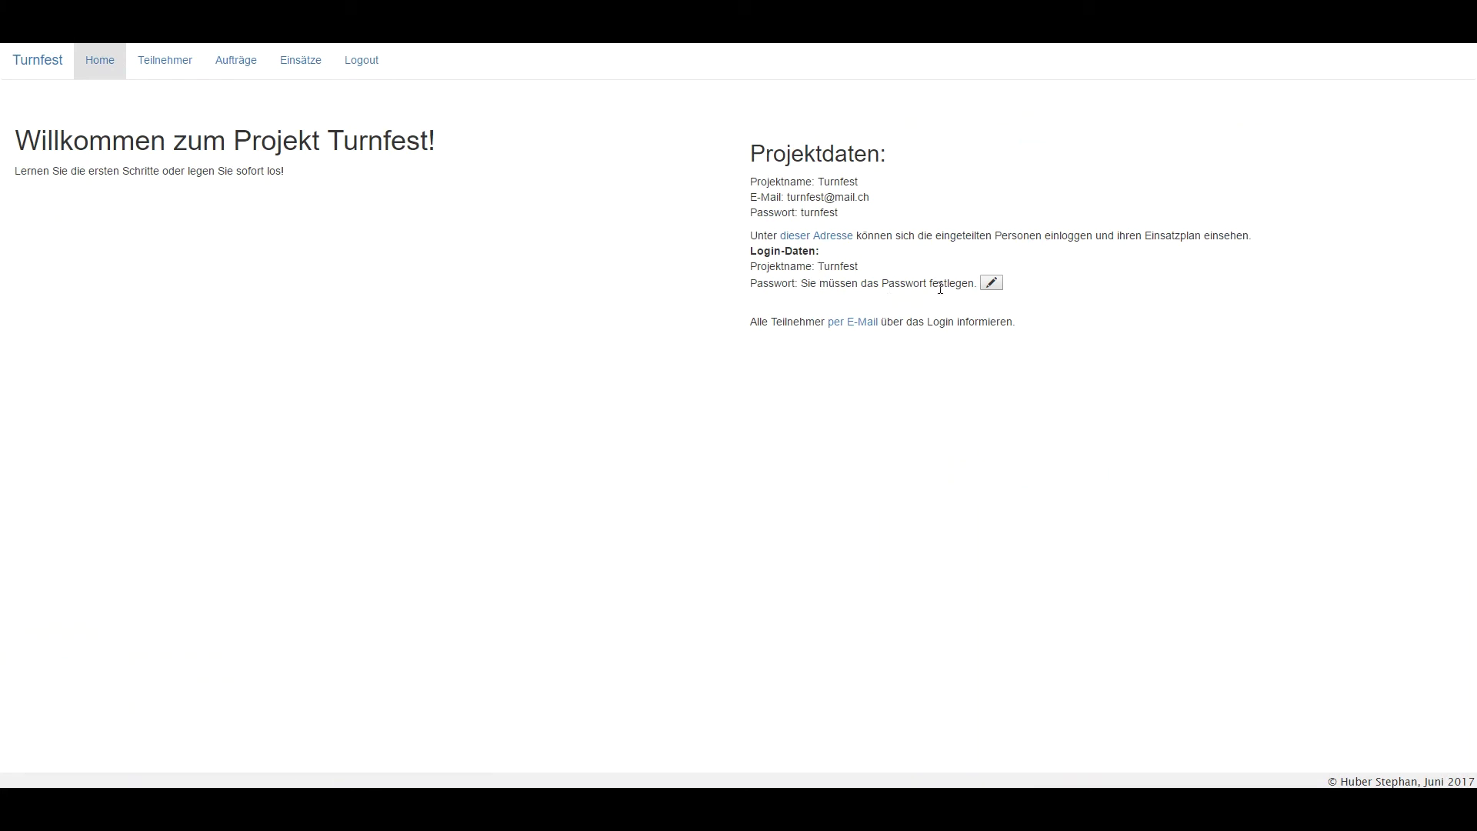
Set and confirm the participant login password, then e-mail all participants about it.
click(997, 283)
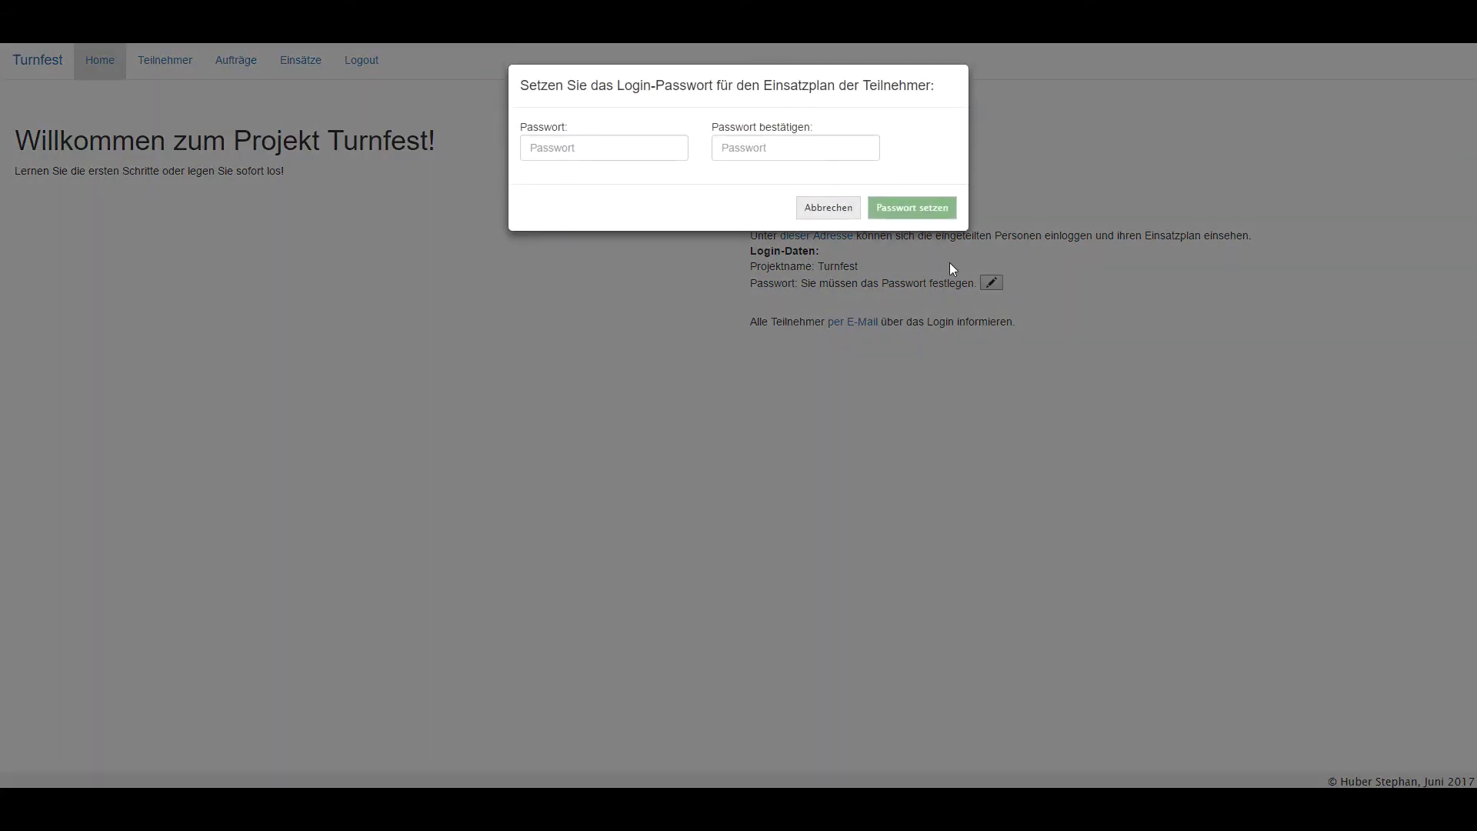
click(623, 149)
text(••••••••)
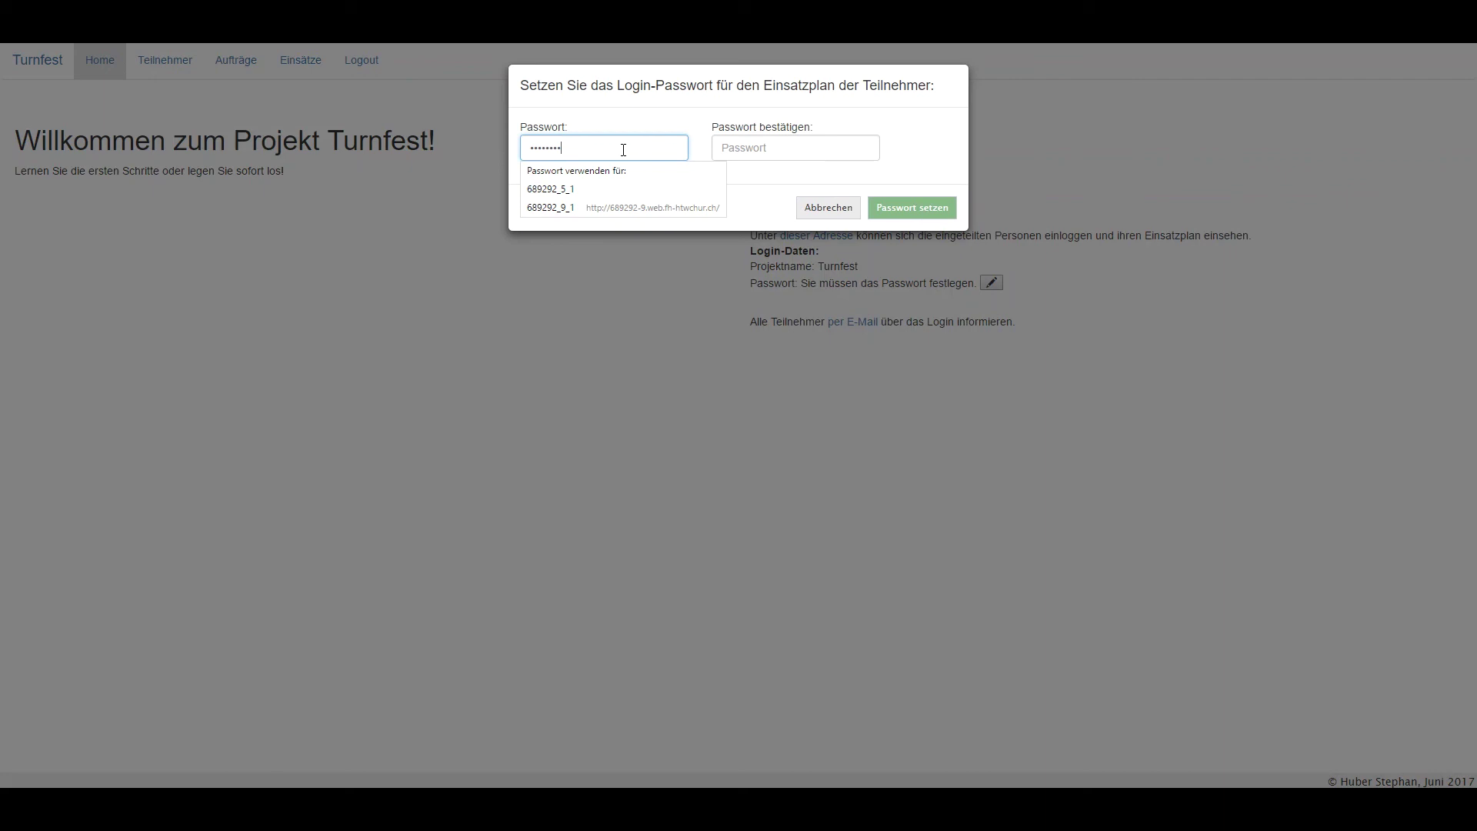
key(Tab)
text(••••••••)
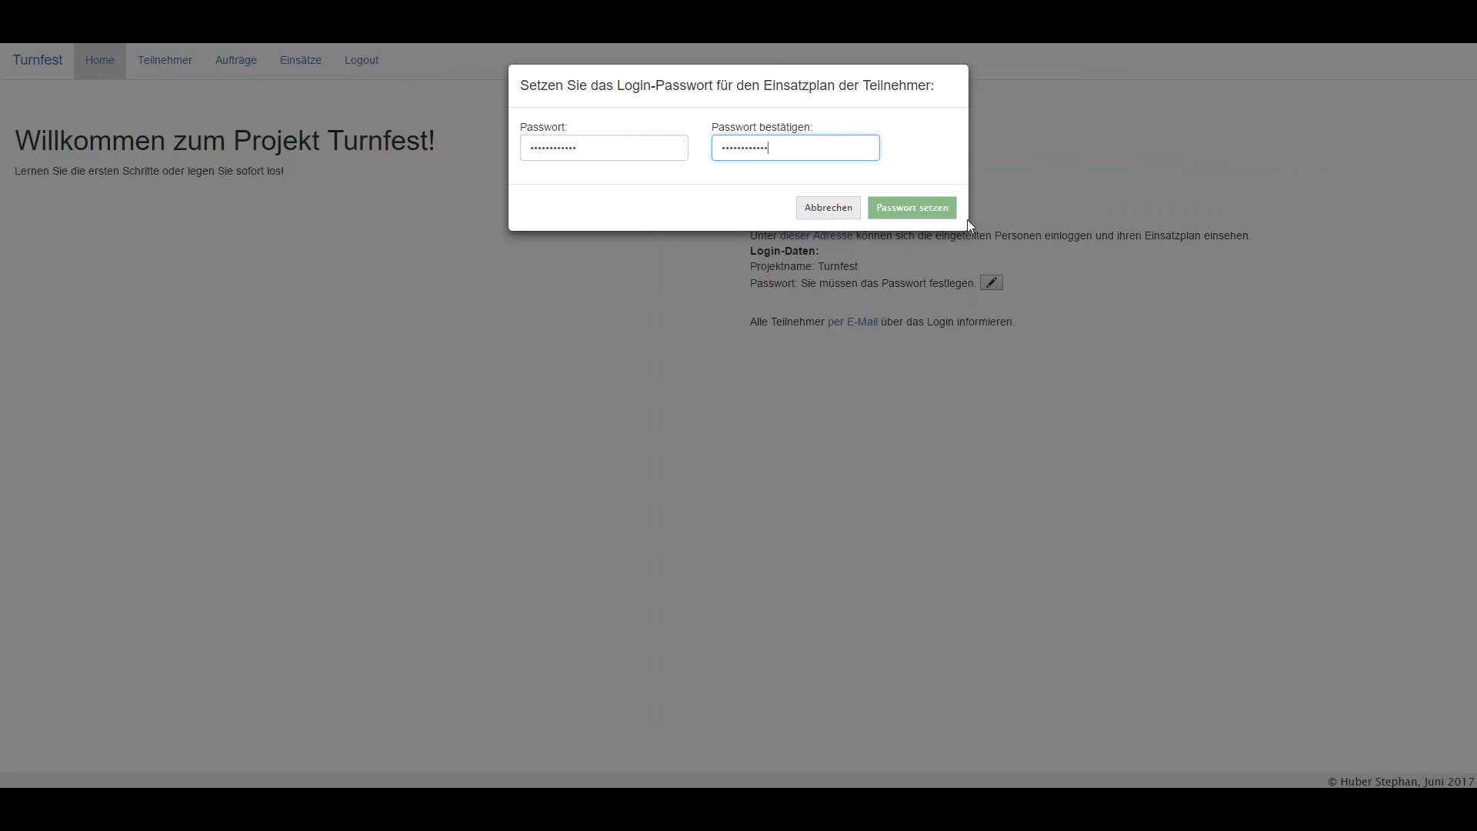
click(946, 207)
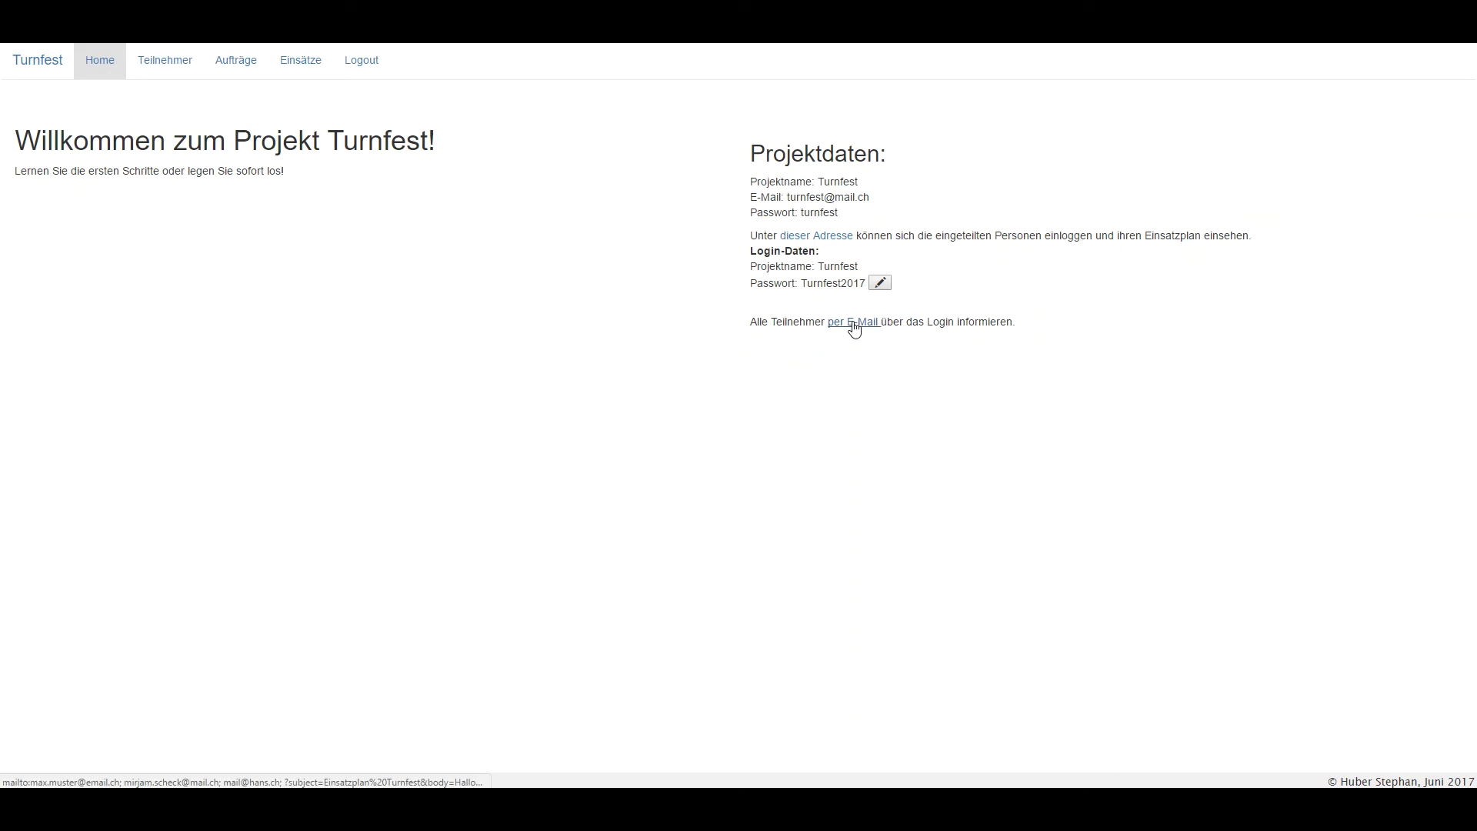
click(853, 323)
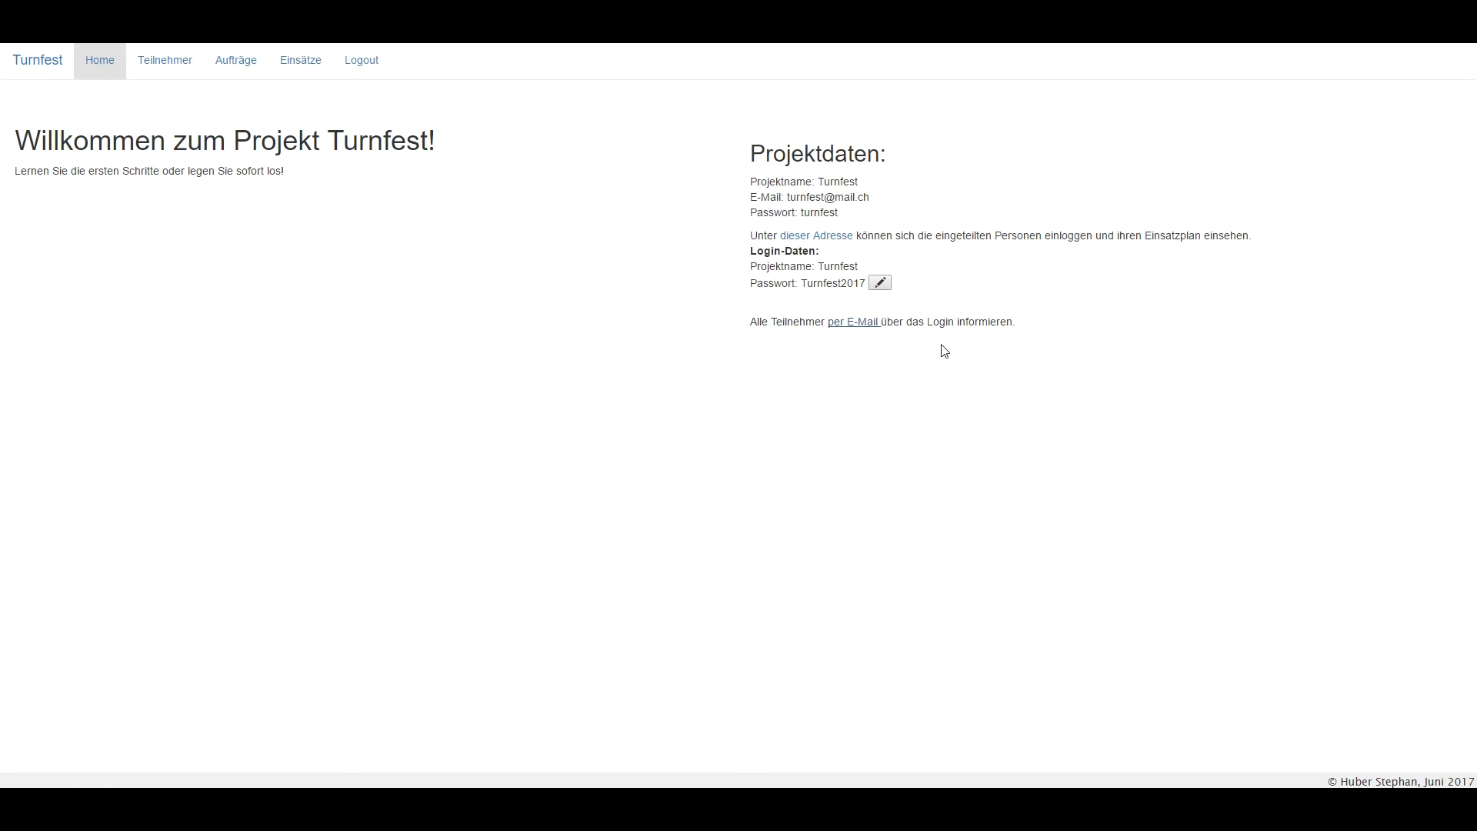
Show the third participant's Aufbauarbeiten assignment on 3.6.2017, 08:00–17:00, under Einsätze.
click(302, 77)
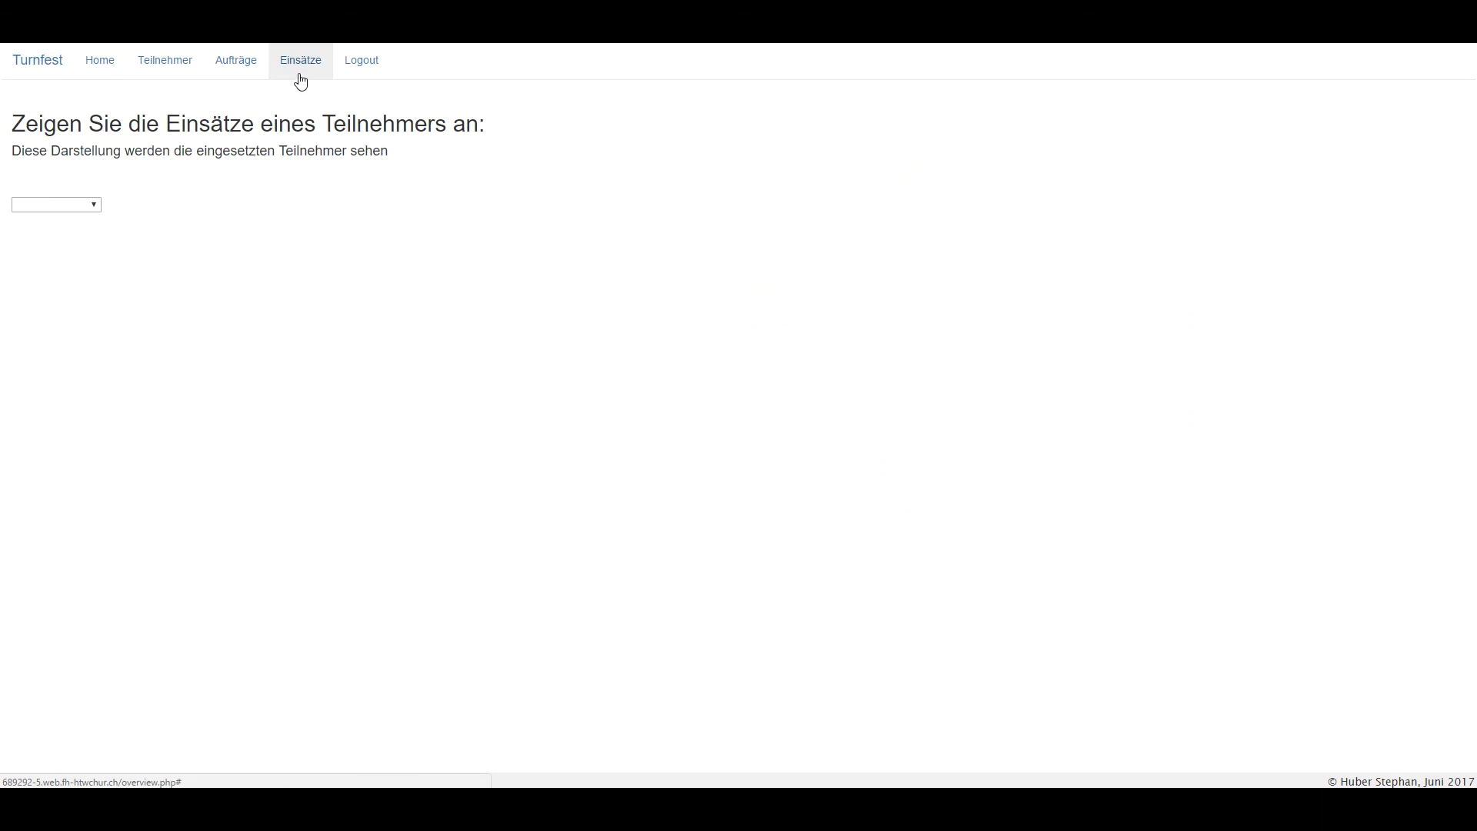
click(93, 206)
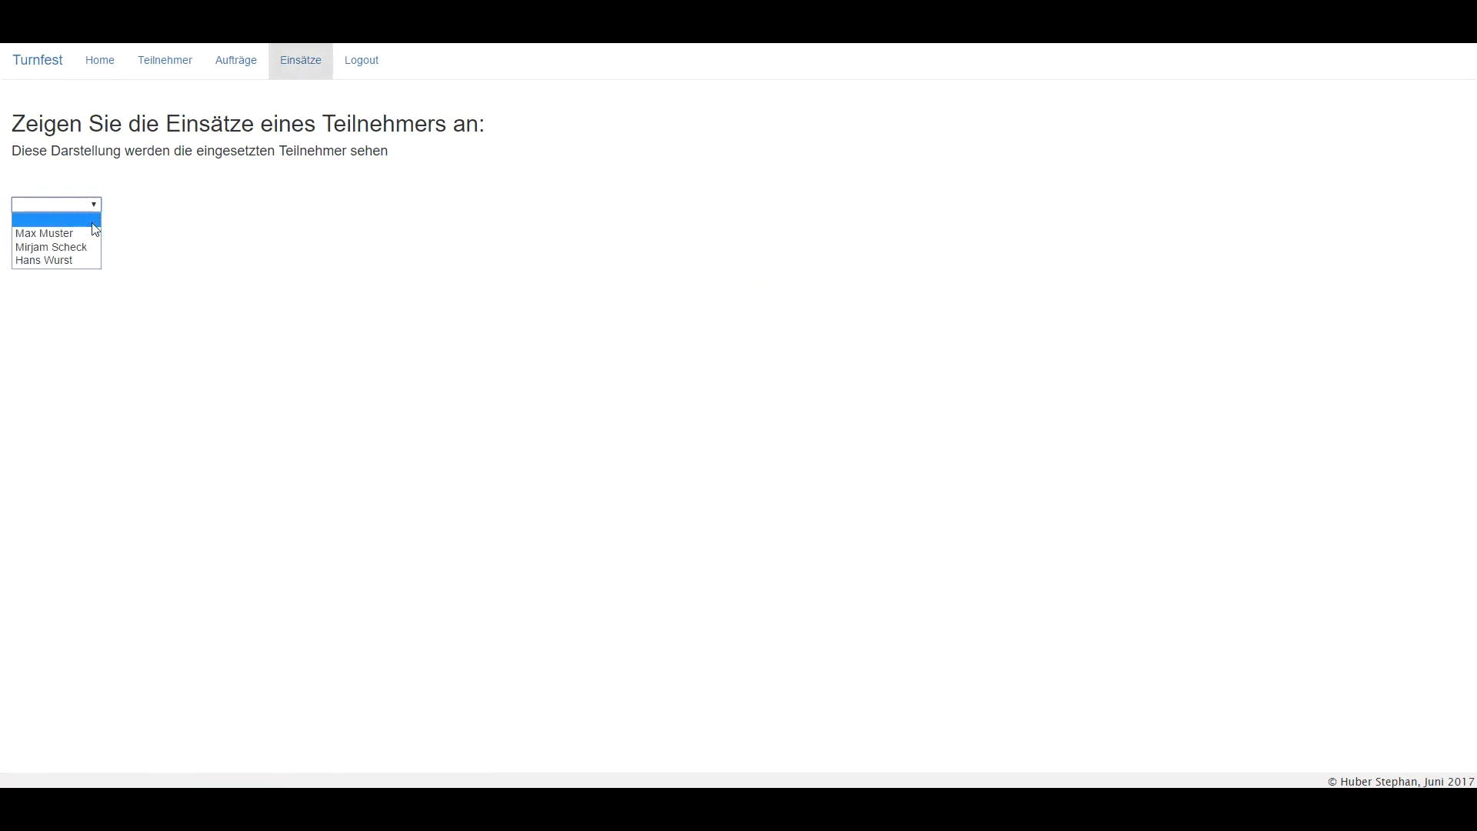
click(77, 261)
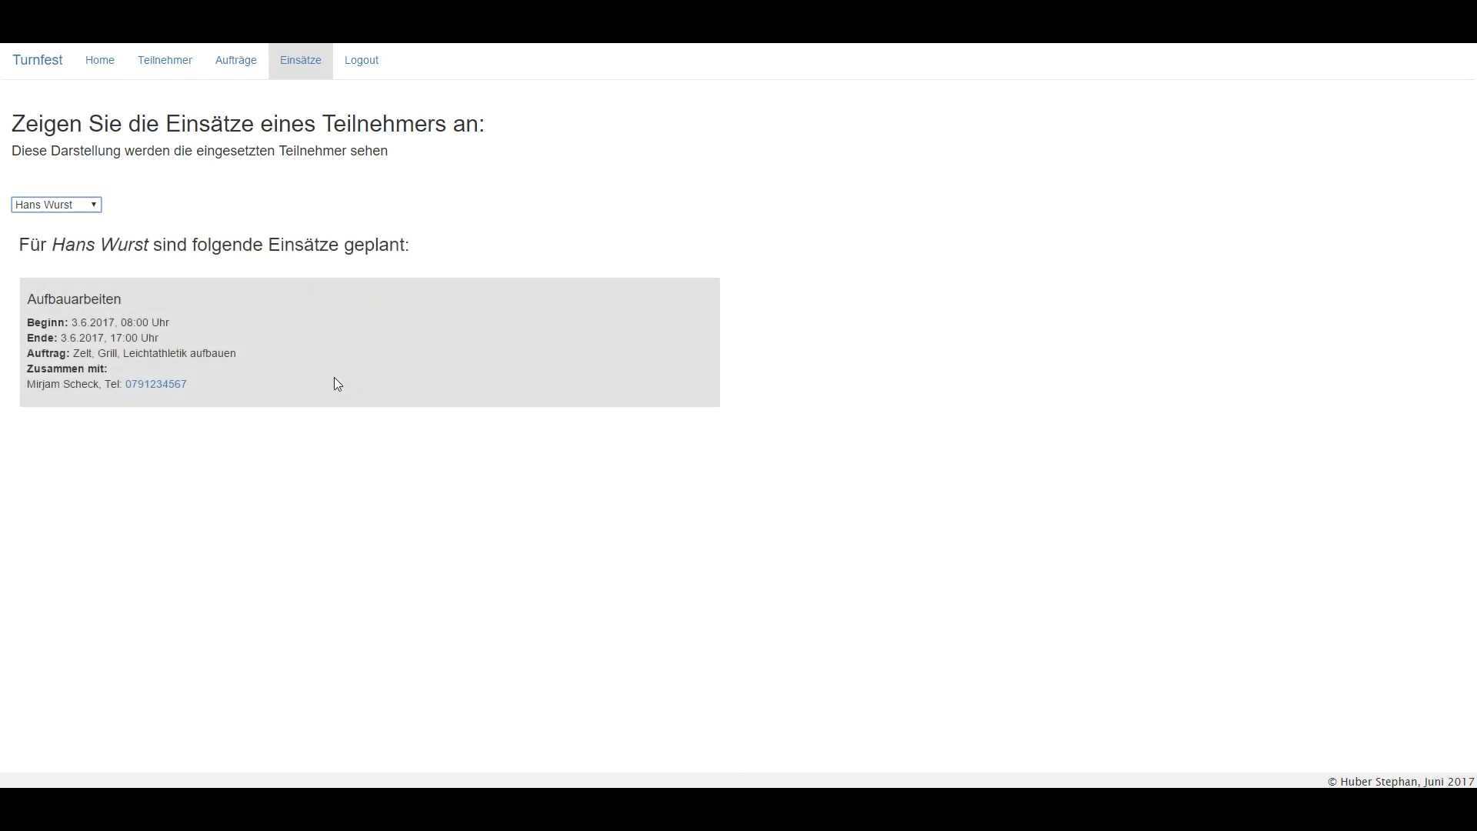